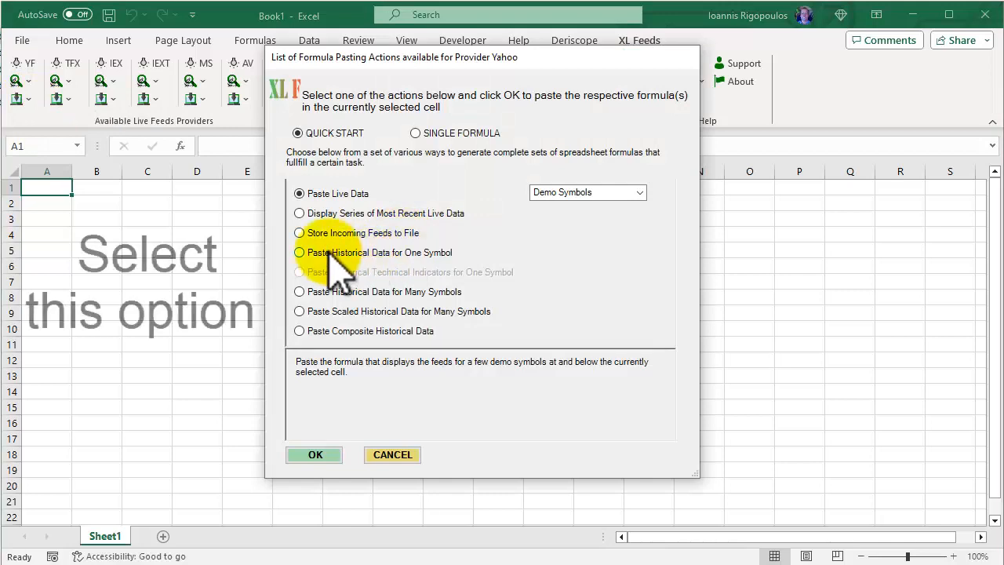
Insert the Yahoo quick-start formulas for Paste Historical Data for One Symbol at cell A1
left_click(300, 252)
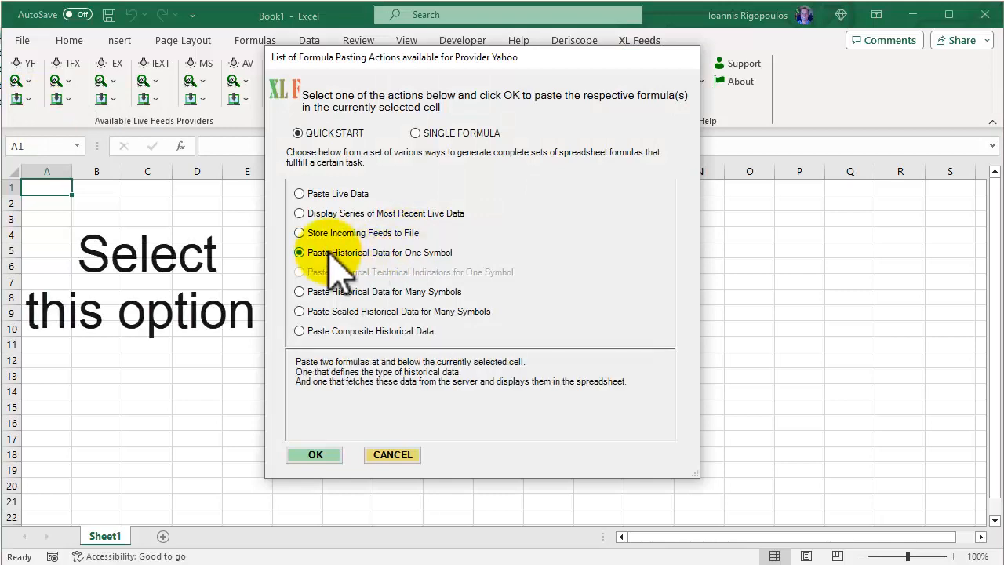
left_click(316, 454)
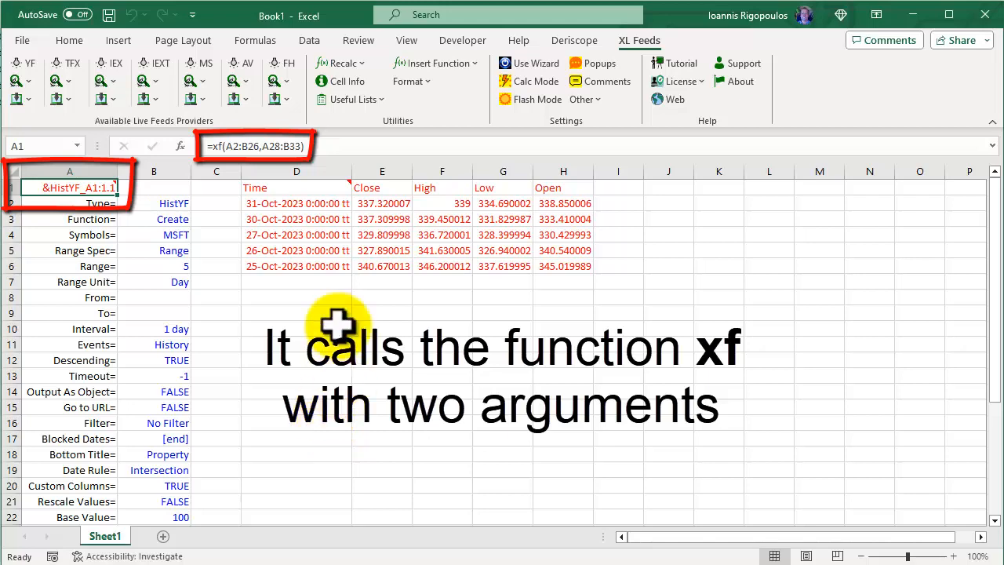
Examine the ranges used as arguments by the xf formula in A1 and the formula behind the data table in D1
left_click(354, 150)
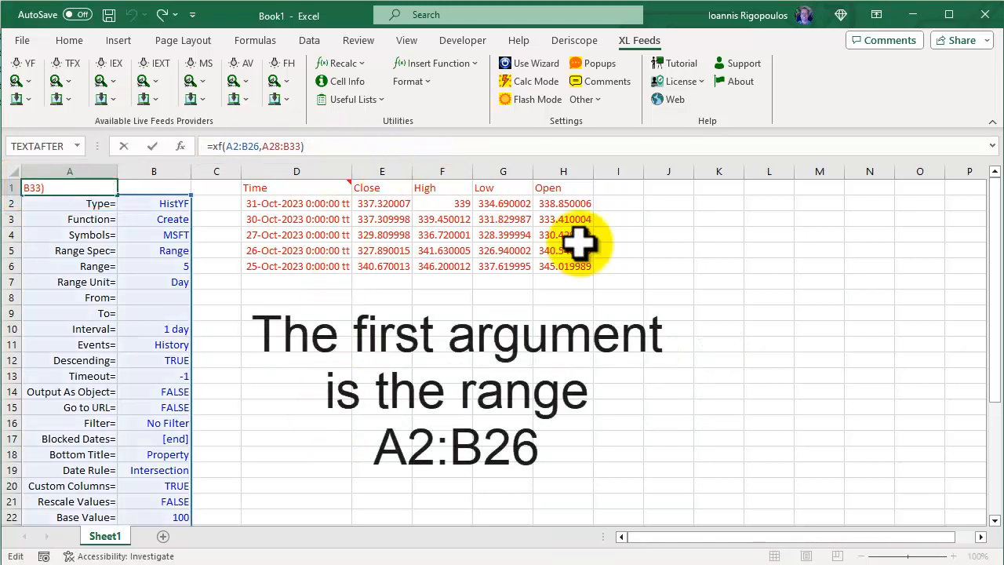
left_click_drag(997, 350, 964, 330)
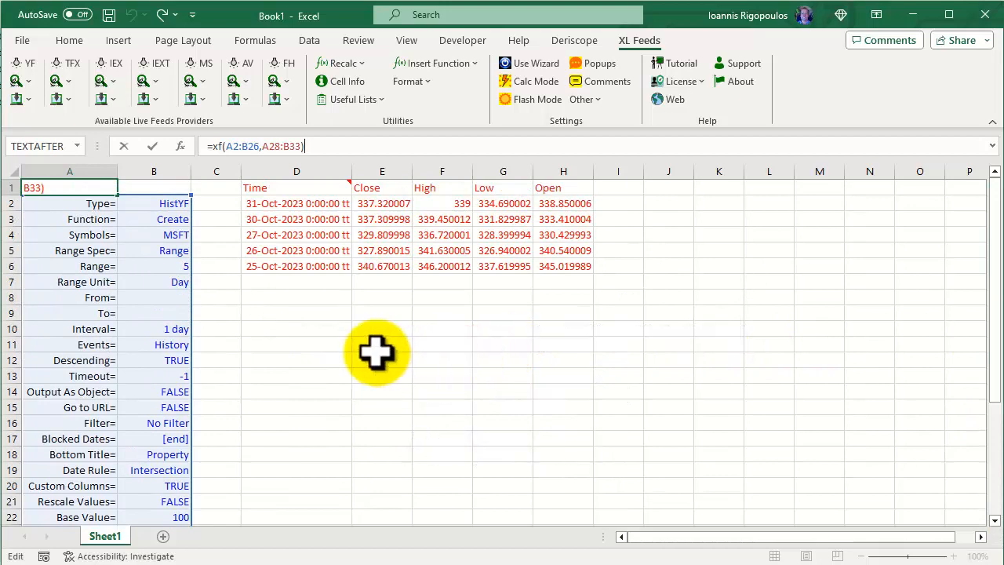
key("ctrl+Return")
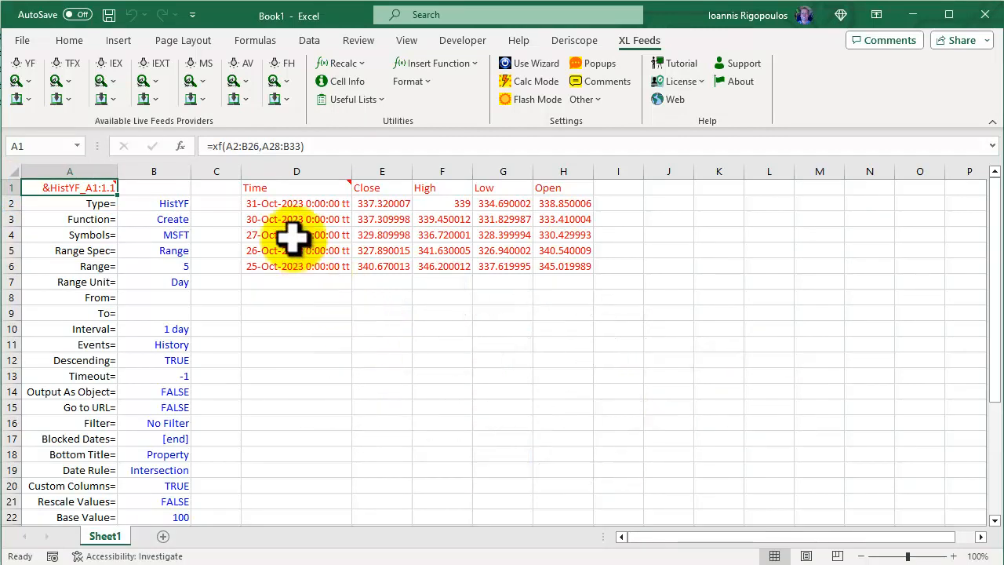
mouse_move(269, 184)
left_click(335, 186)
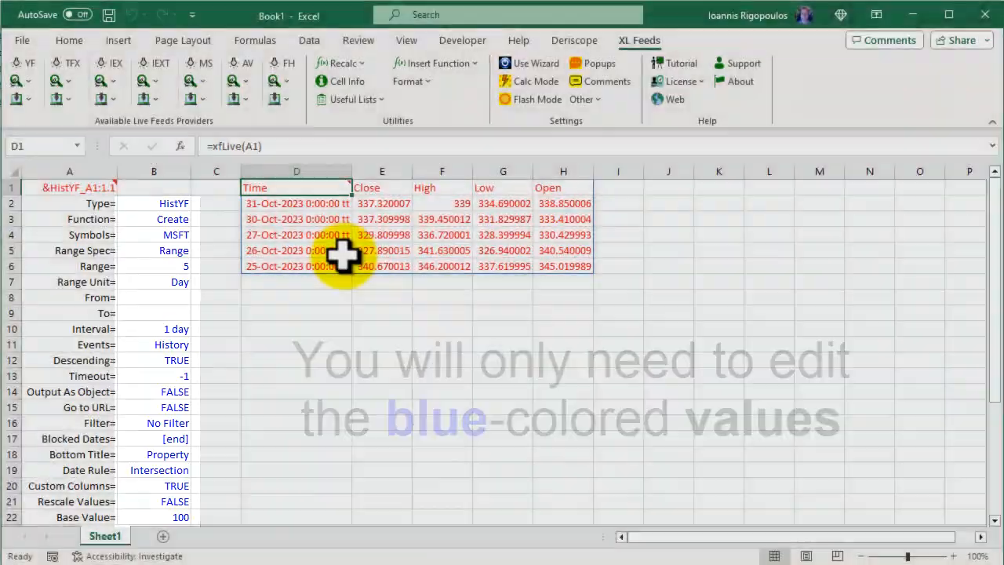
Look over the Type and Function rows and display the cell information for the Symbols= key in A4
left_click_drag(94, 203, 137, 216)
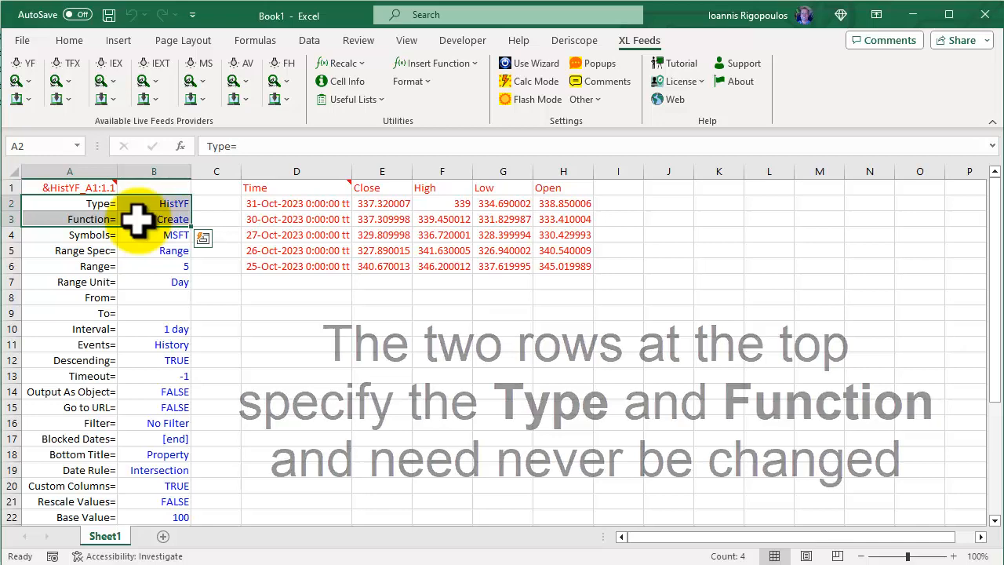
left_click(93, 232)
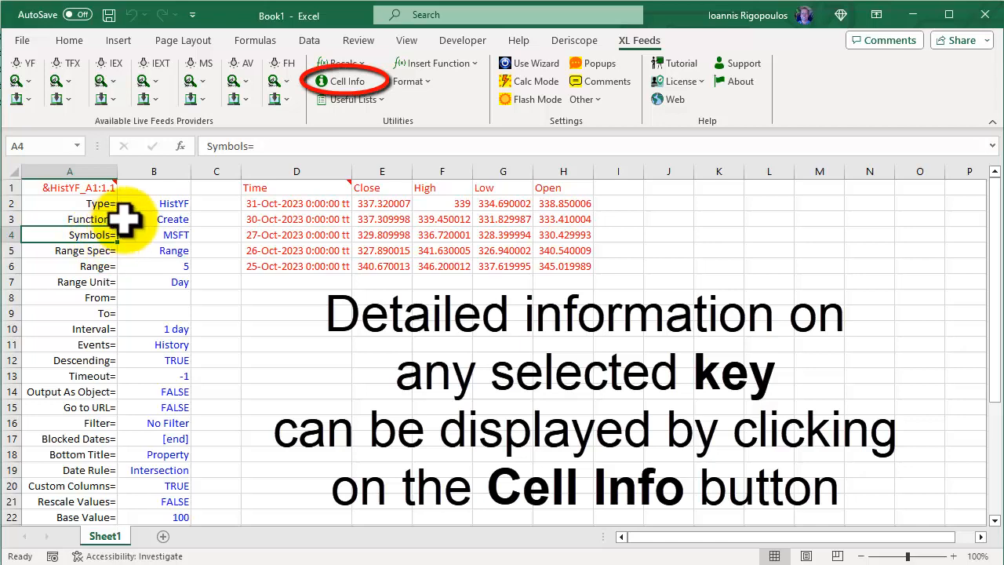
left_click(339, 83)
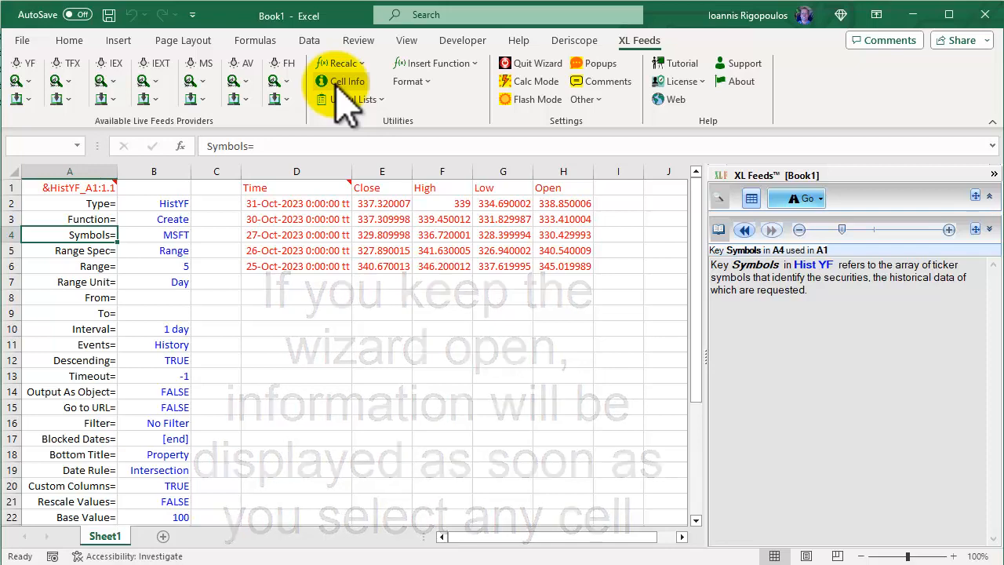
Set the Symbols= value in B4 to GOOG
left_click(167, 234)
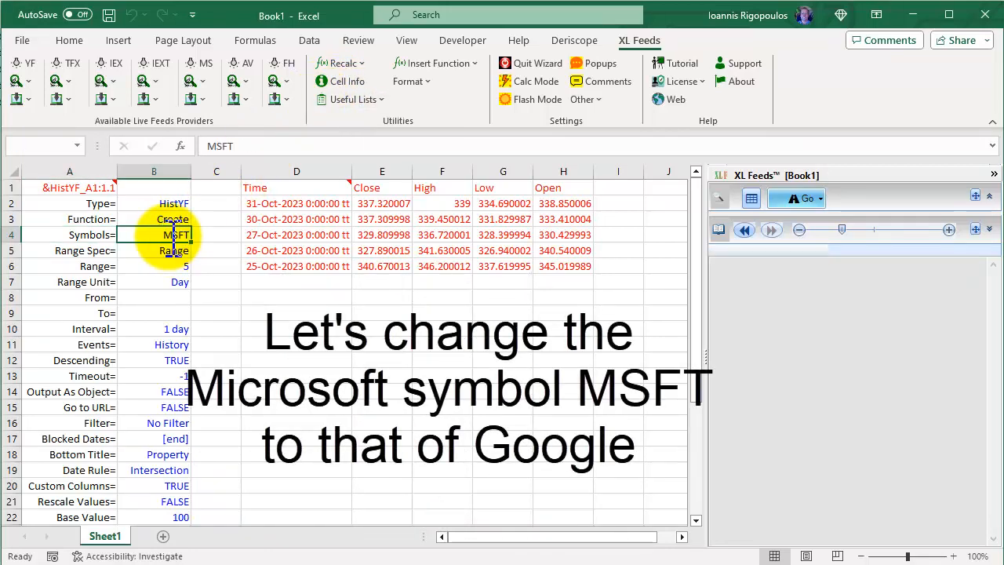
type("GOOG")
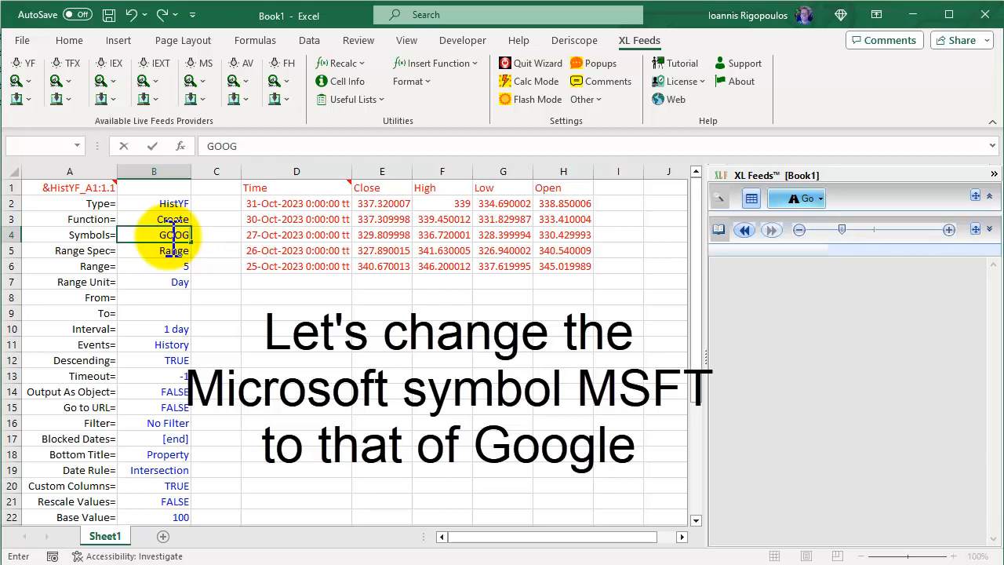
key("Return")
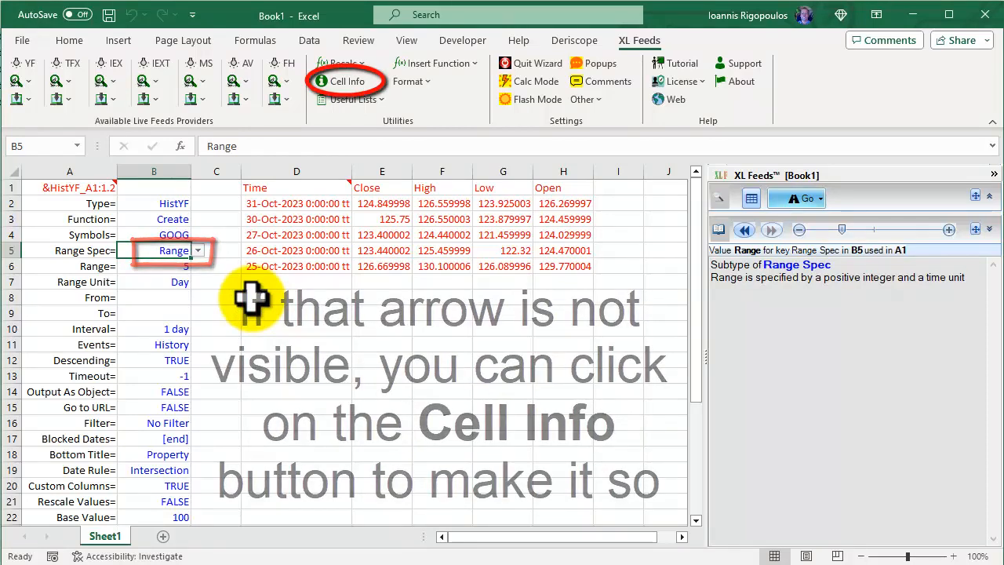
Check the details and valid options of Range Spec in B5, keeping Range, and set the Range= value in B6 to 7
left_click(345, 81)
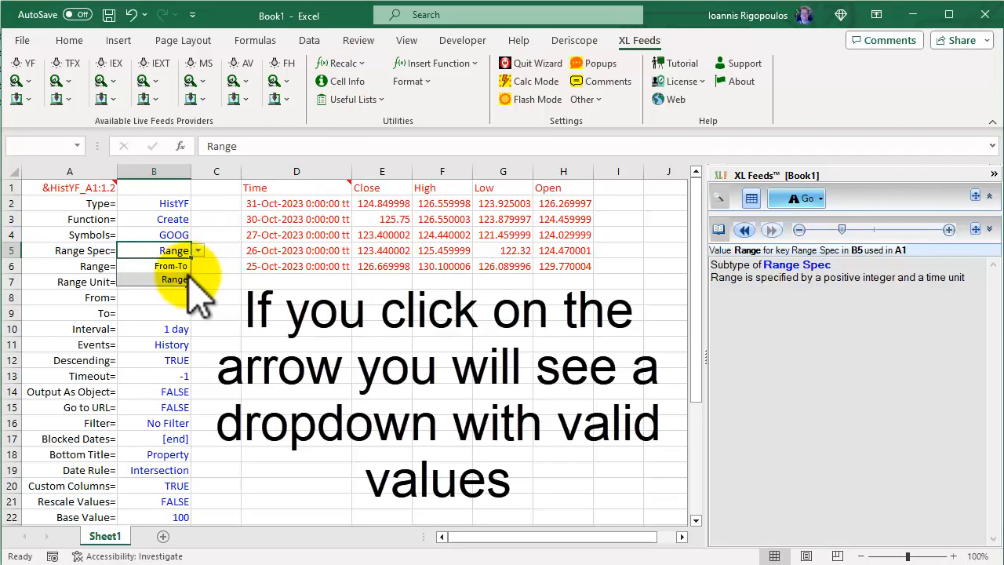
left_click(185, 278)
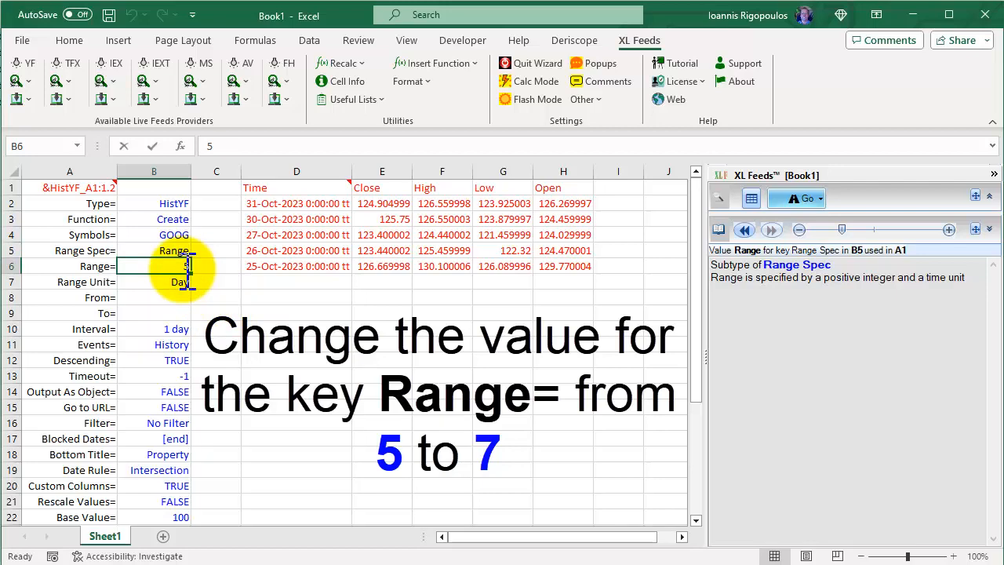
type("7")
key("Return")
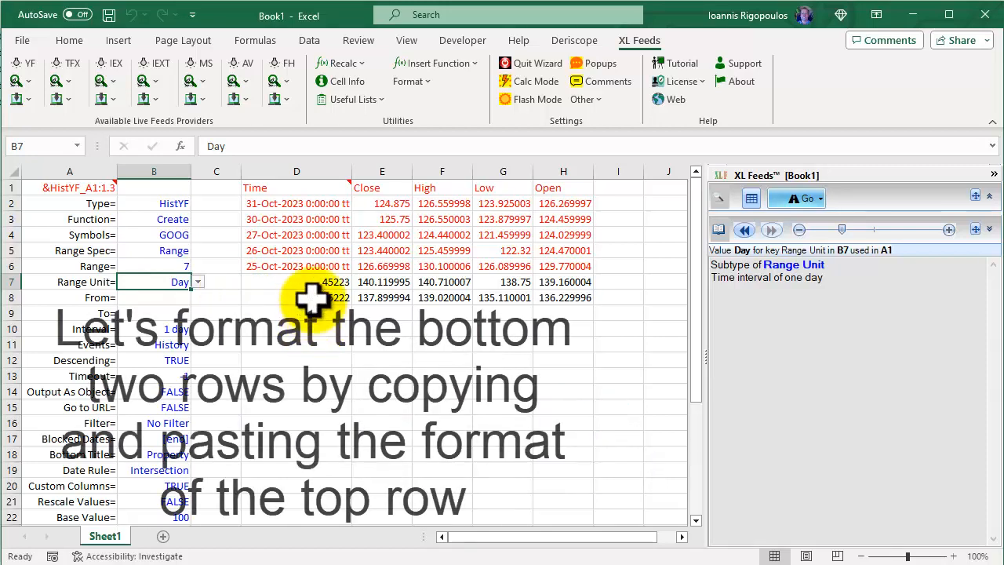
Copy the formatting of the first data row, D2:H2, onto the two unformatted rows D7:H8
left_click_drag(321, 202, 558, 198)
right_click(559, 199)
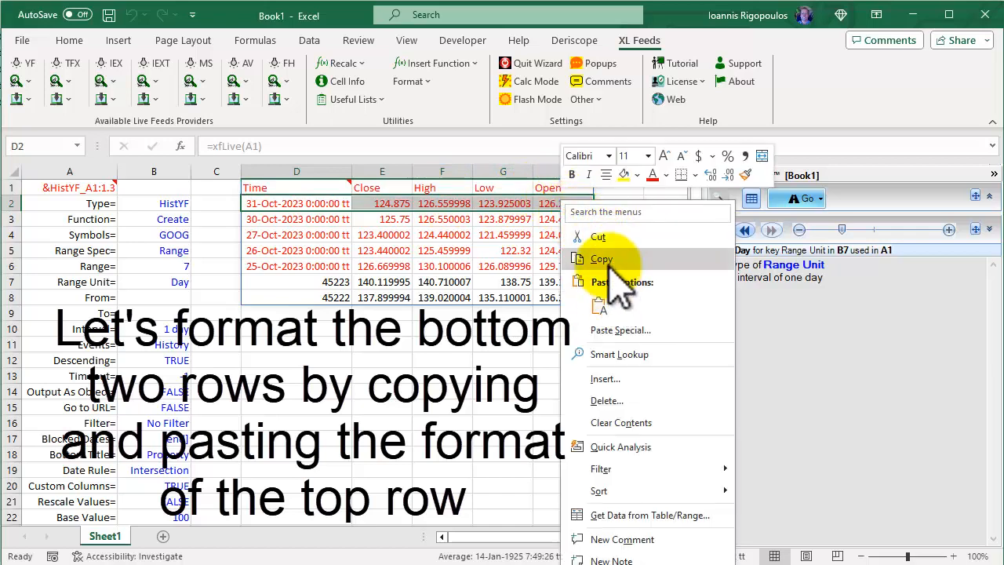
left_click(601, 259)
left_click_drag(343, 279, 577, 292)
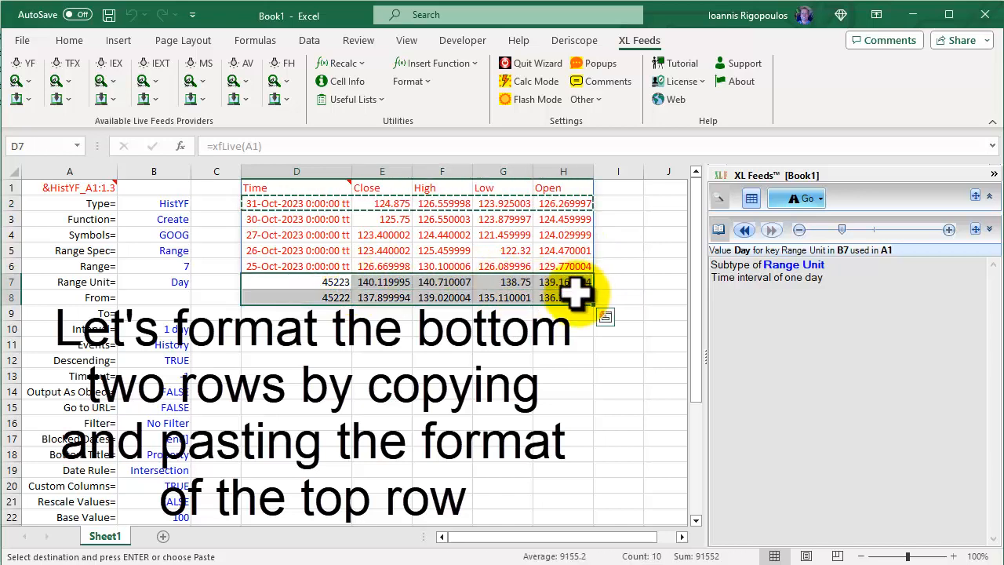
right_click(578, 292)
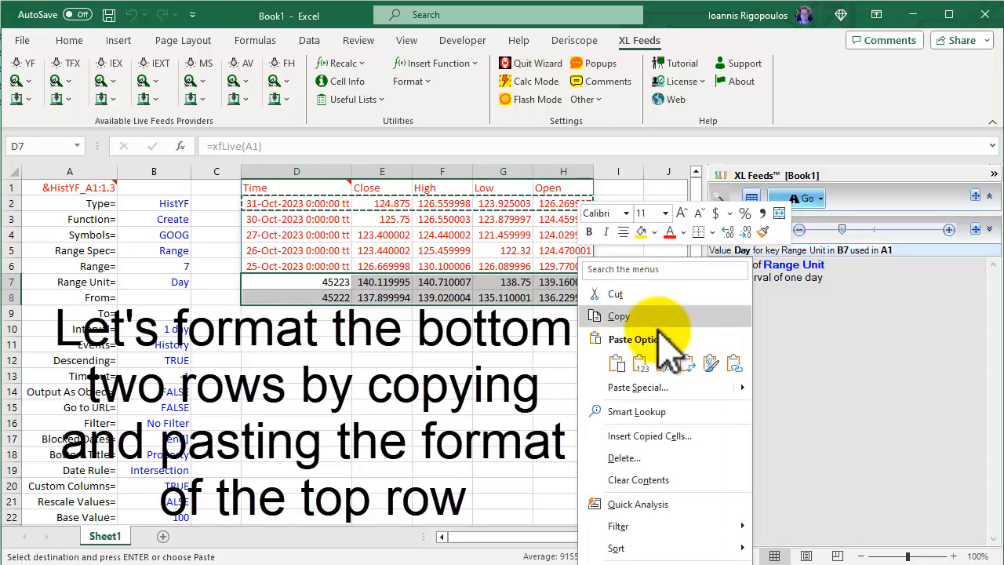
left_click(711, 363)
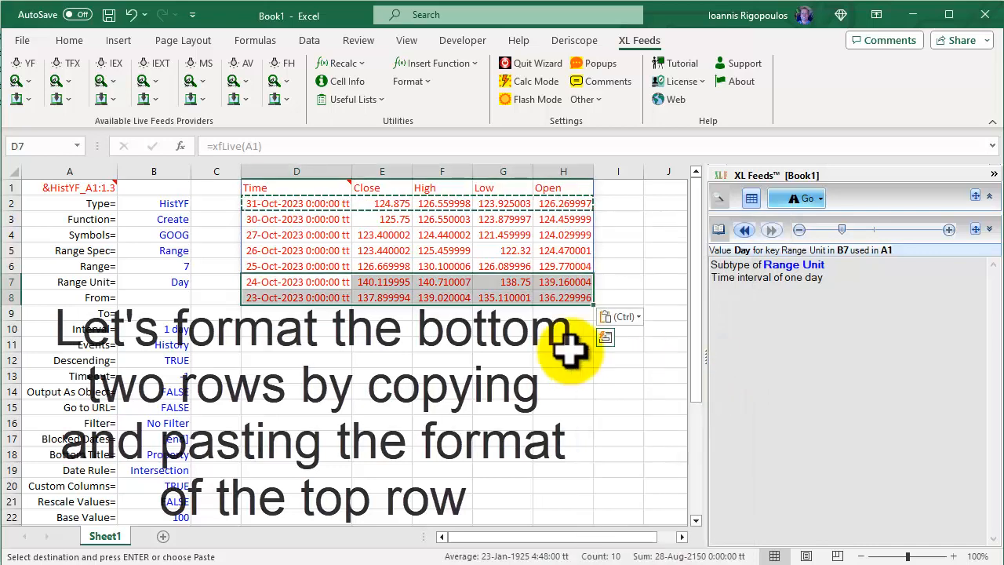
left_click(329, 343)
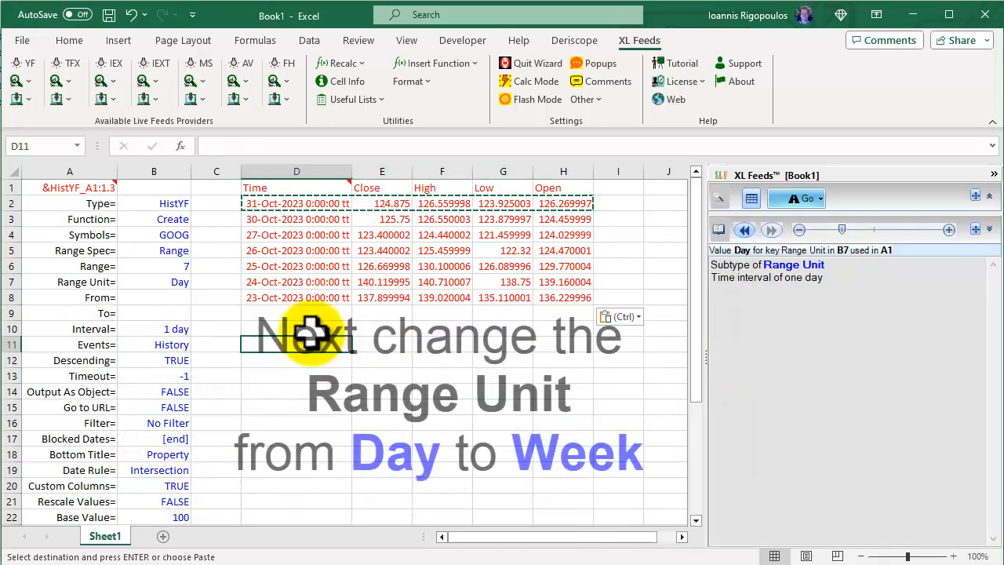
Set the Range Unit= value in B7 to Week
left_click(167, 284)
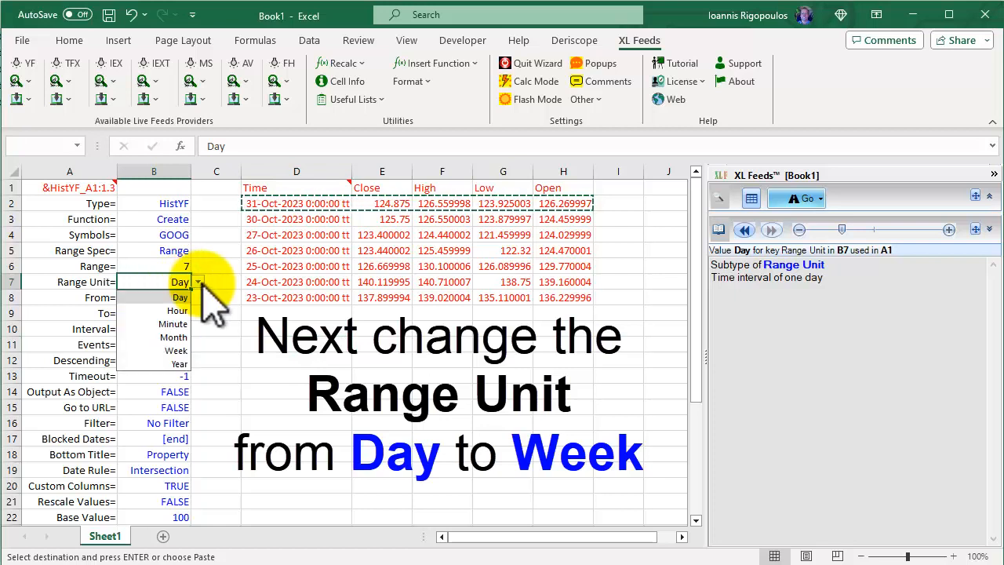
left_click(176, 348)
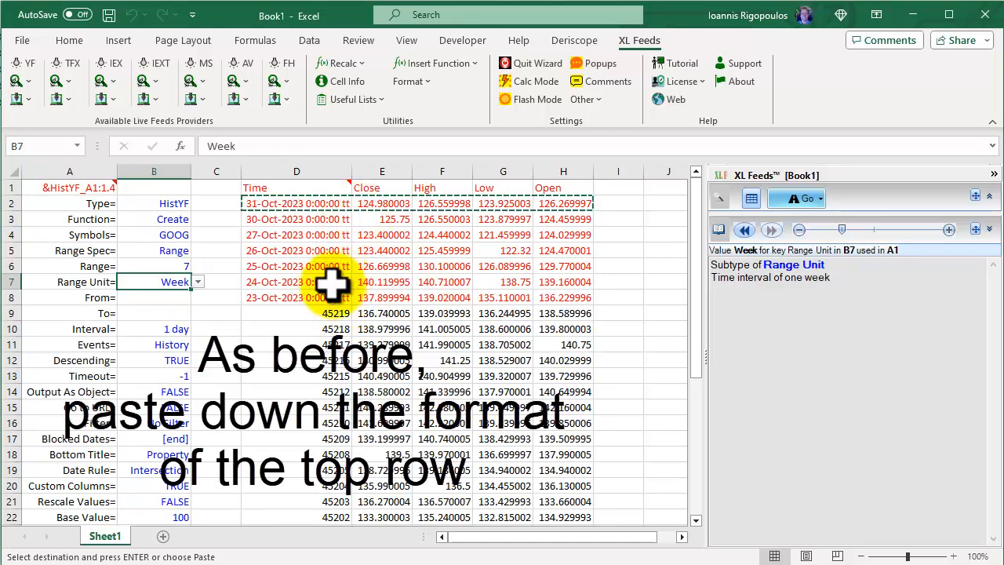
Apply the copied top-row formatting to the unformatted data rows D9:H37
left_click_drag(321, 318, 560, 488)
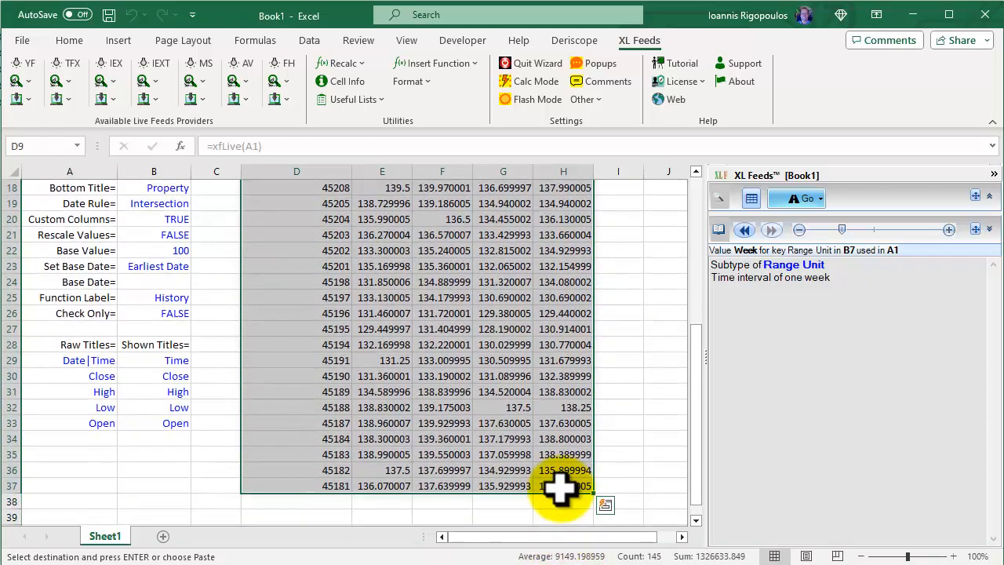
right_click(560, 488)
left_click(695, 107)
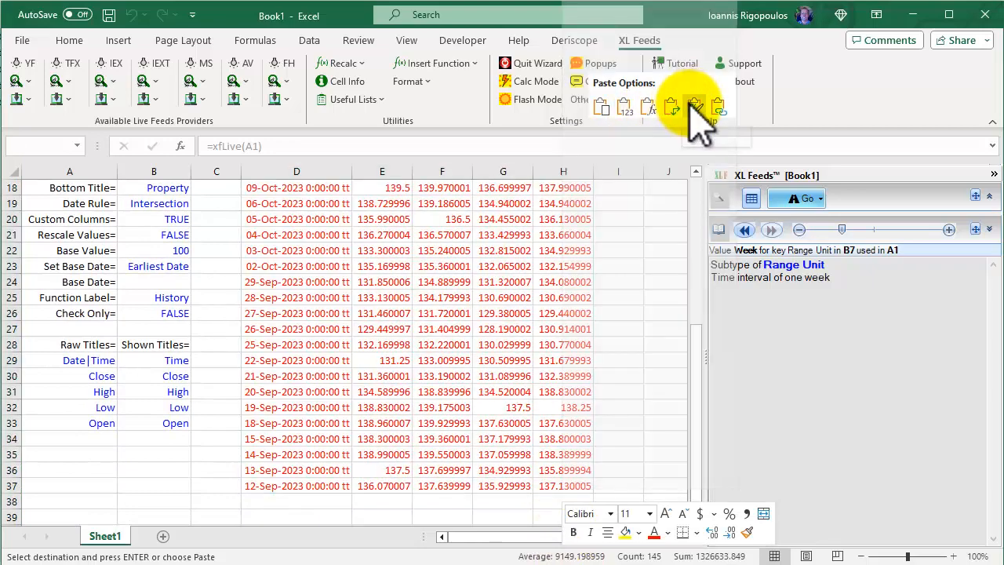
scroll(643, 196, "up", 6)
left_click(646, 305)
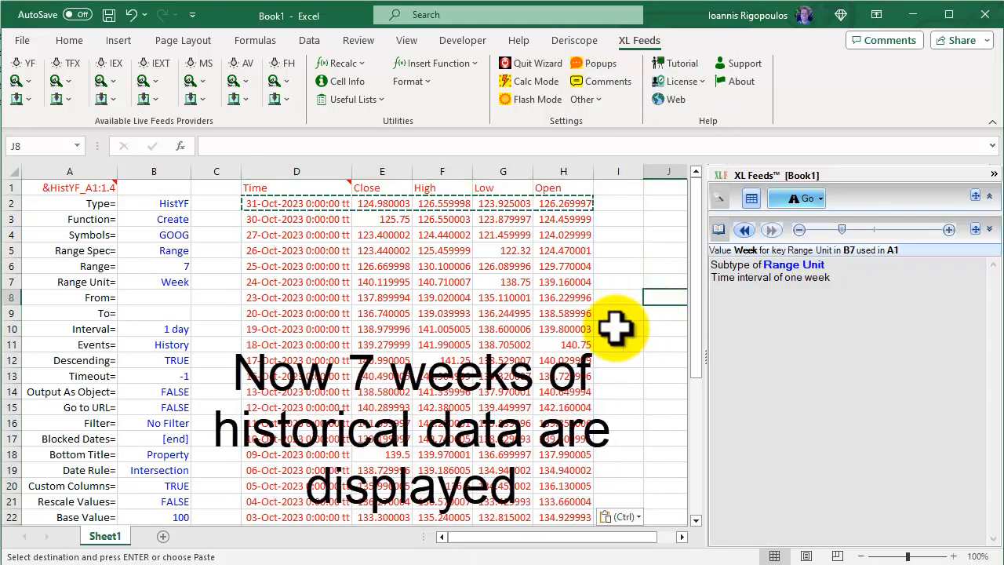
Set the Range Unit= value in B7 back to Day
left_click_drag(699, 337, 700, 314)
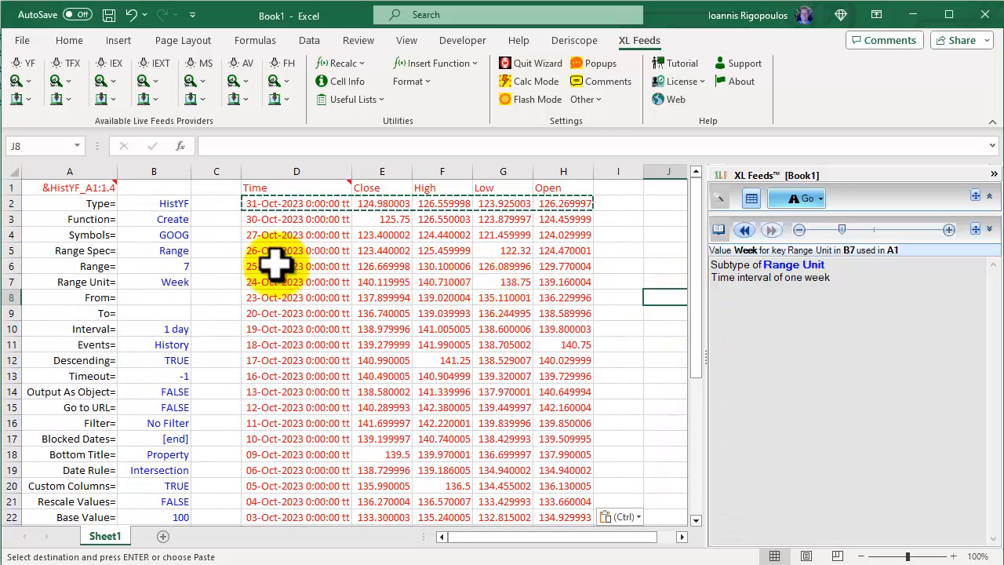
left_click(188, 280)
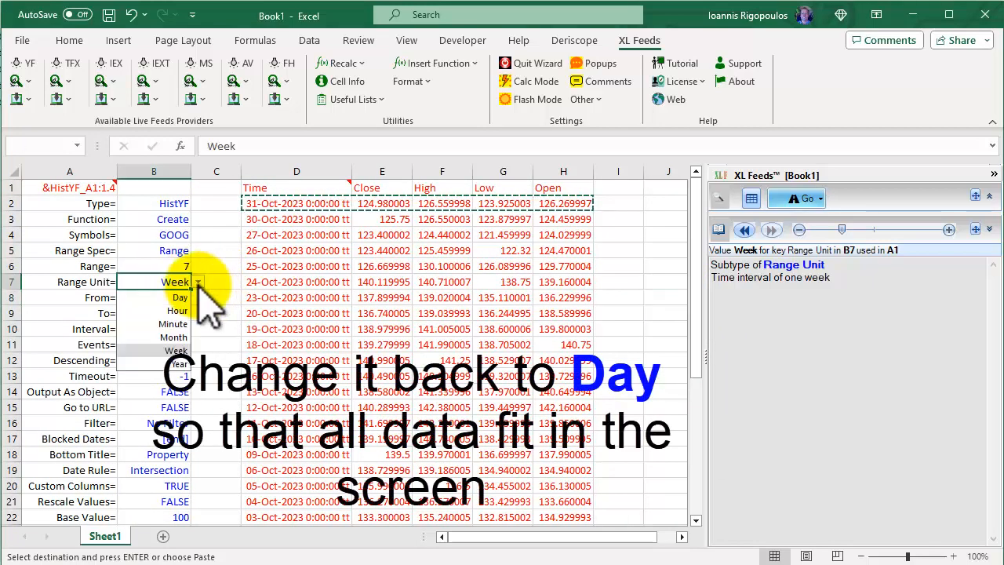
left_click(179, 298)
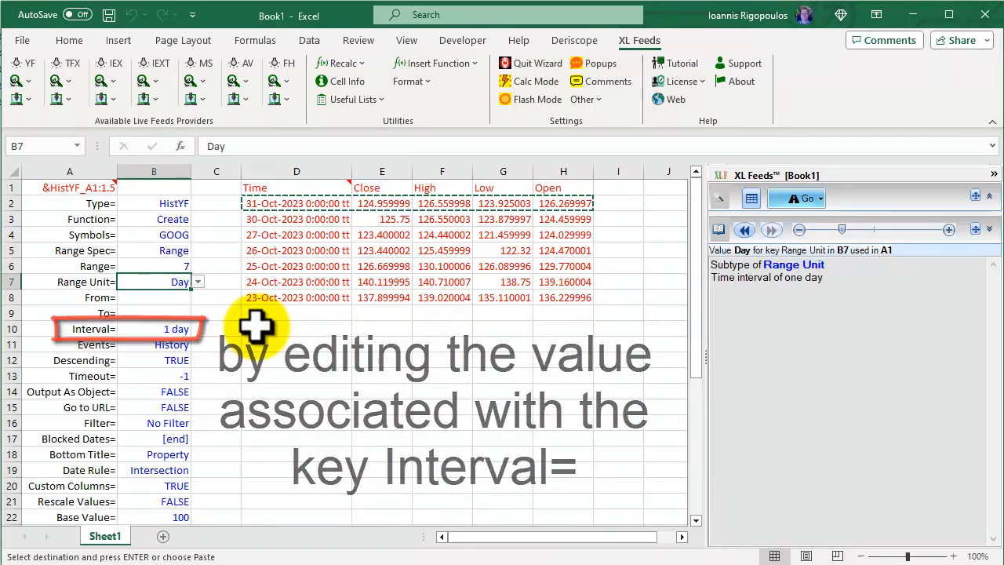
Set the Interval= value in B10 to 1 min and autofit the width of the Time column D
left_click(176, 327)
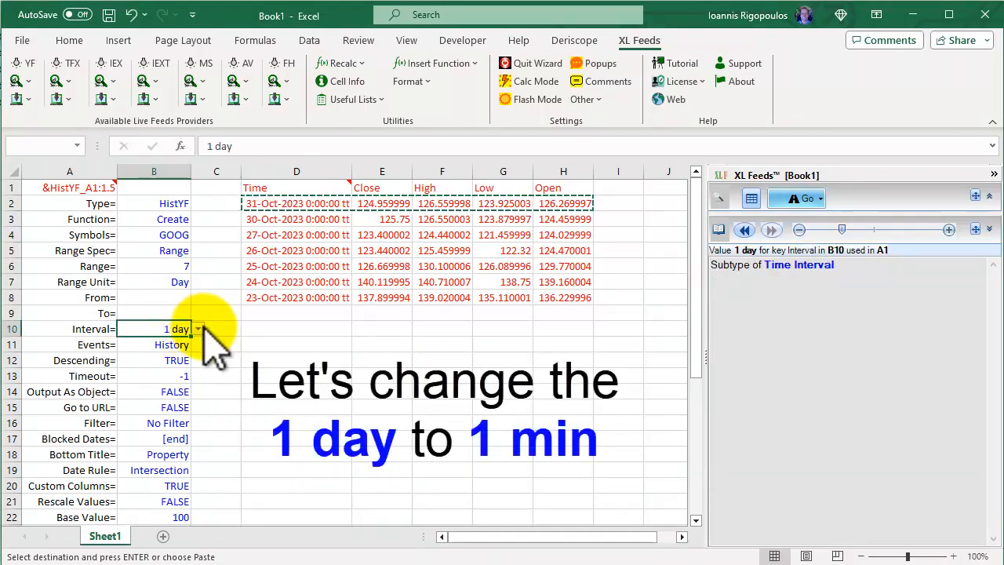
left_click(199, 329)
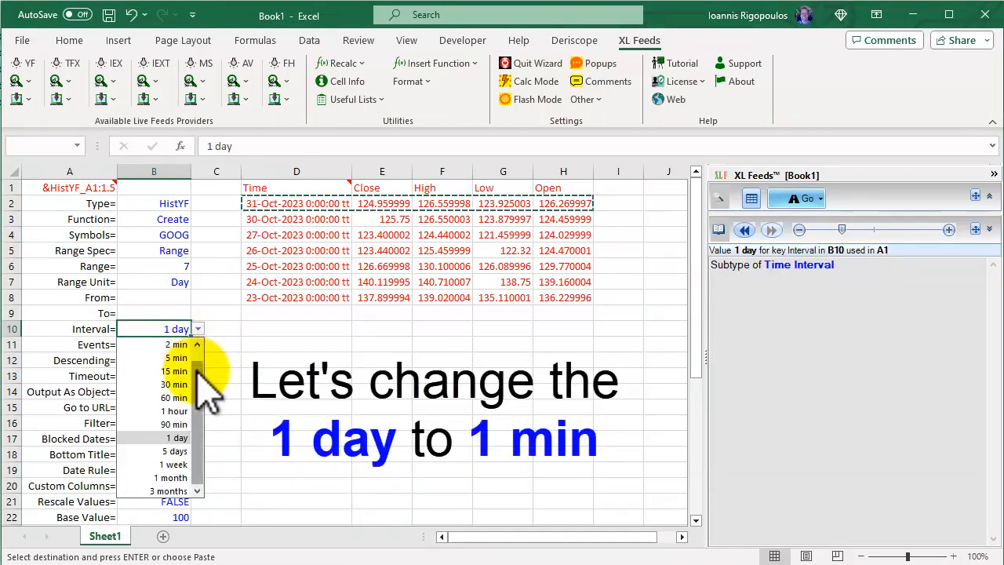
scroll(203, 353, "up", 1)
left_click(177, 345)
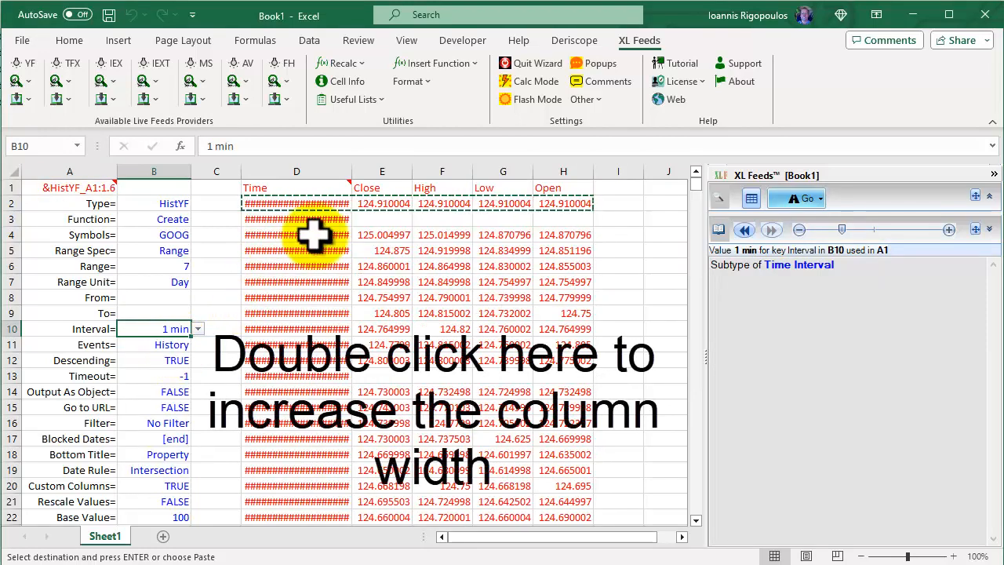
double_click(349, 170)
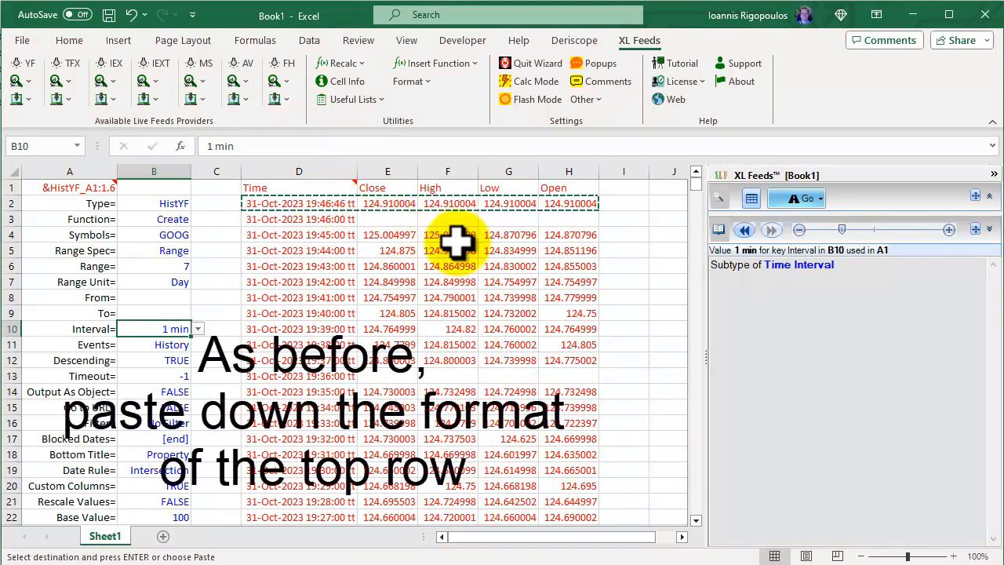
Apply the copied top-row formatting to the unformatted data rows D38:H2659 and return to the top of the sheet
scroll(314, 369, "down", 8)
left_click_drag(313, 369, 565, 365)
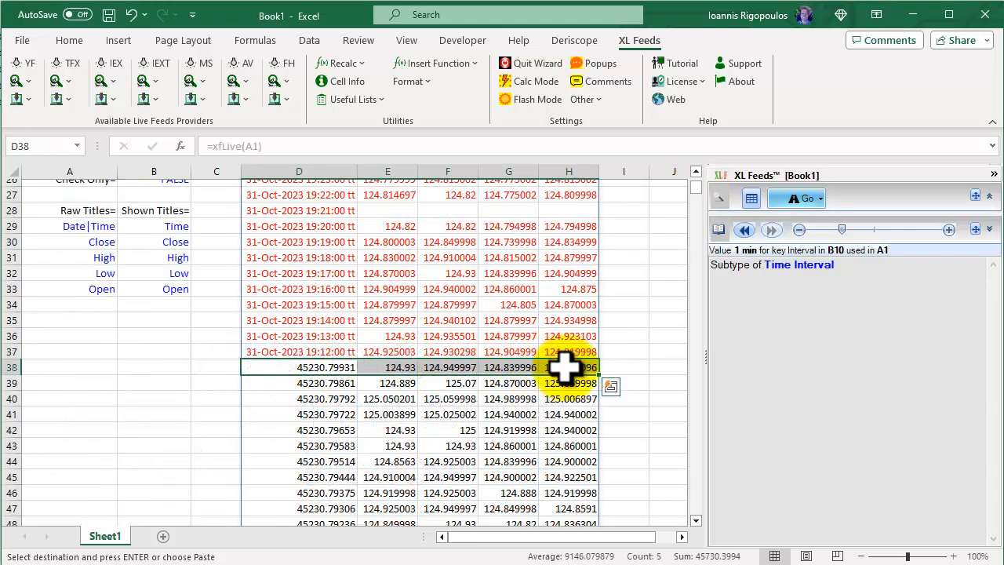
key("ctrl+shift+Down")
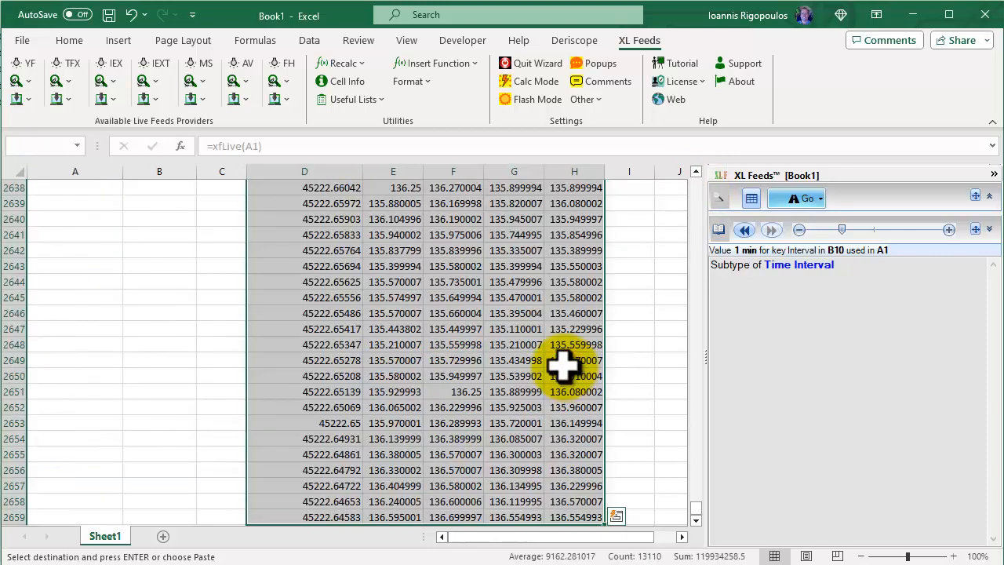
right_click(492, 312)
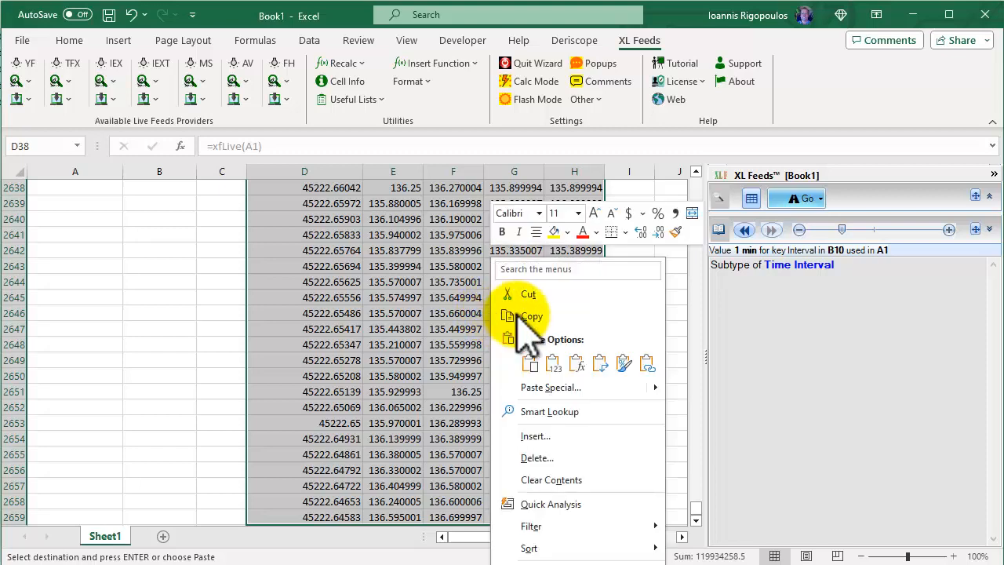
left_click(621, 363)
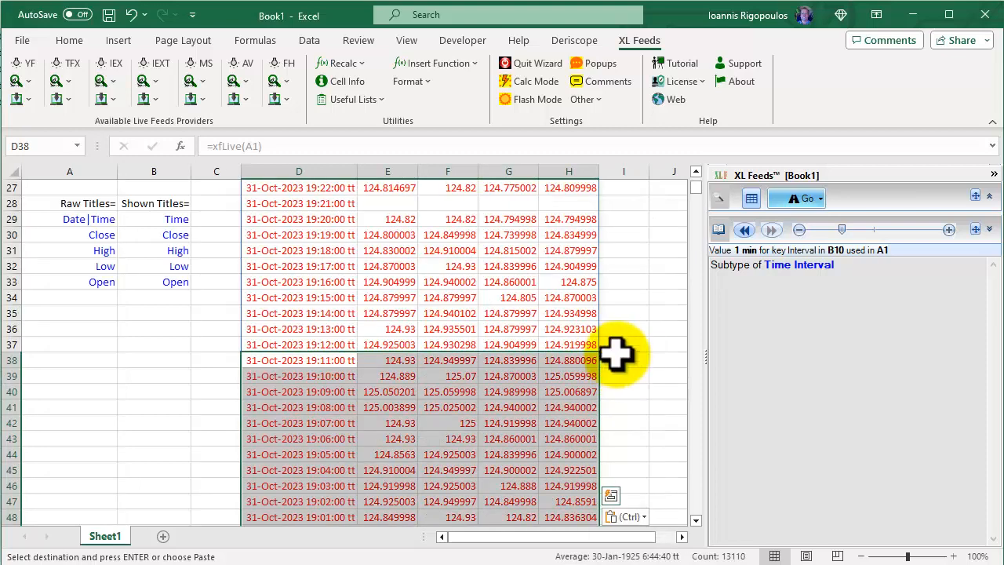
left_click(616, 354)
left_click(696, 171)
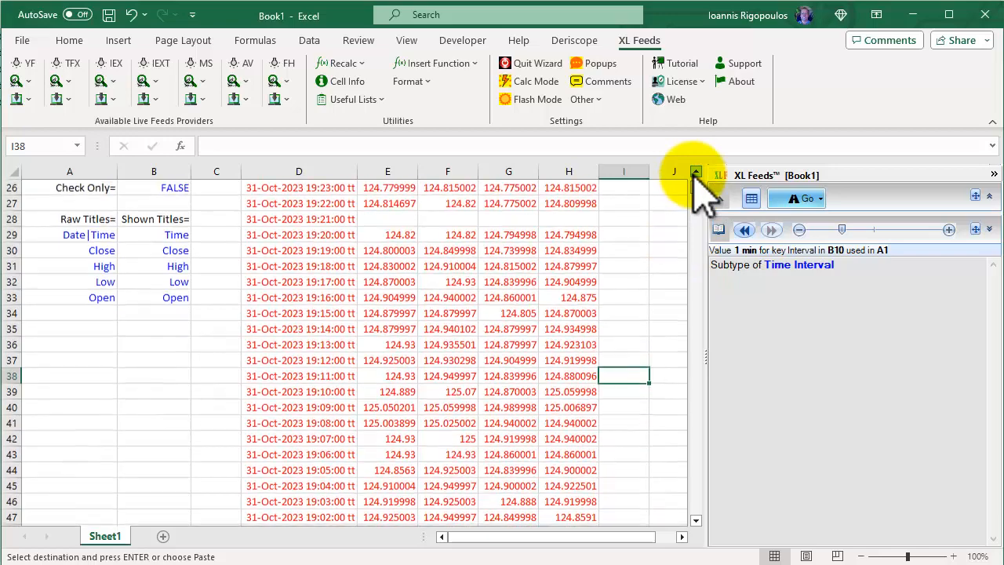
left_click_drag(696, 171, 696, 171)
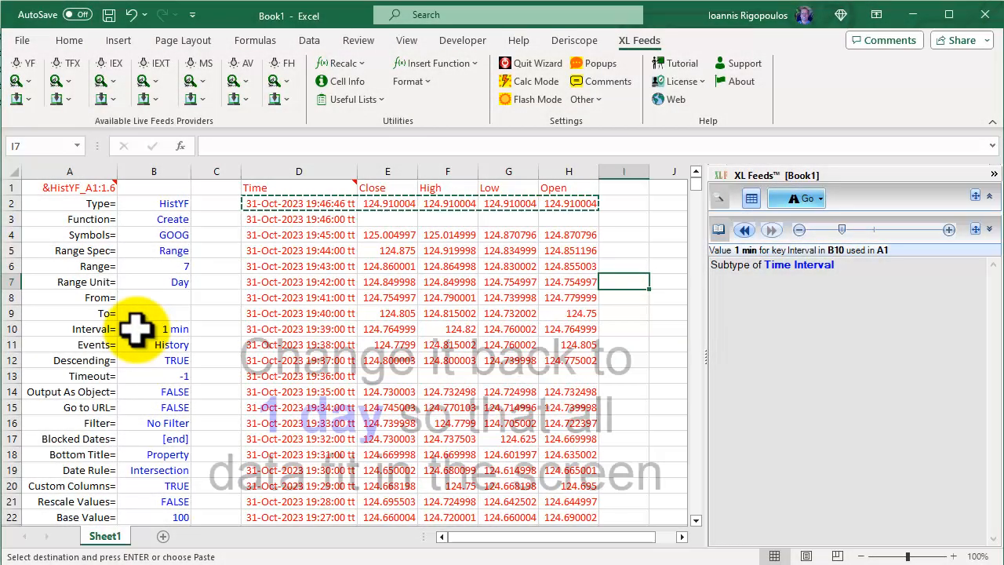
Set the Interval= value in B10 back to 1 day
left_click(135, 330)
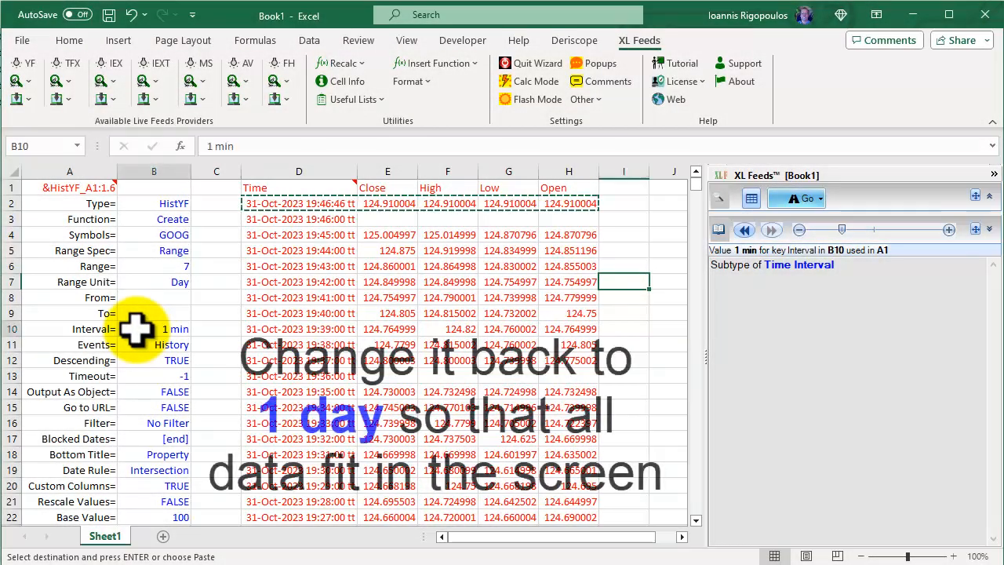
left_click(198, 329)
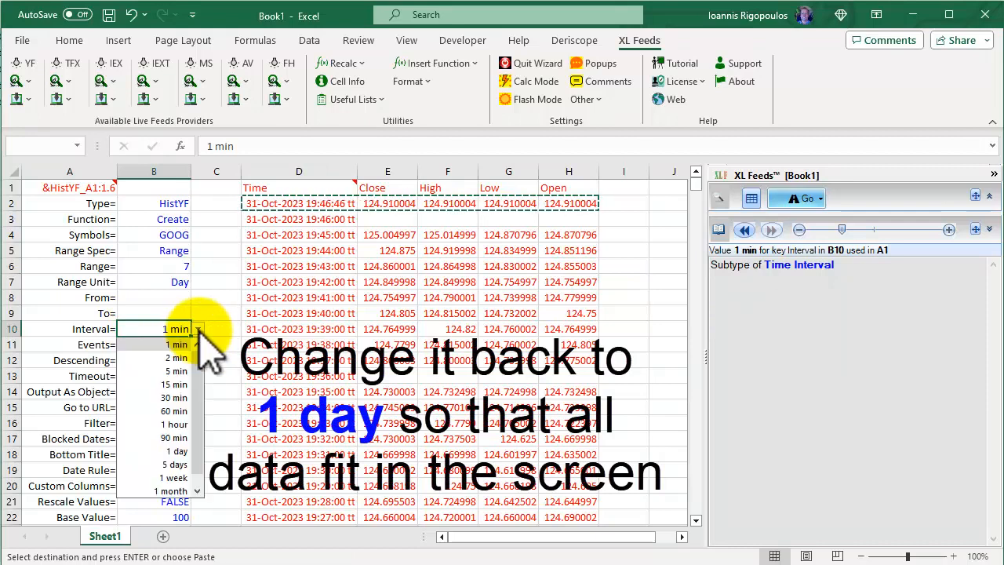
left_click(177, 451)
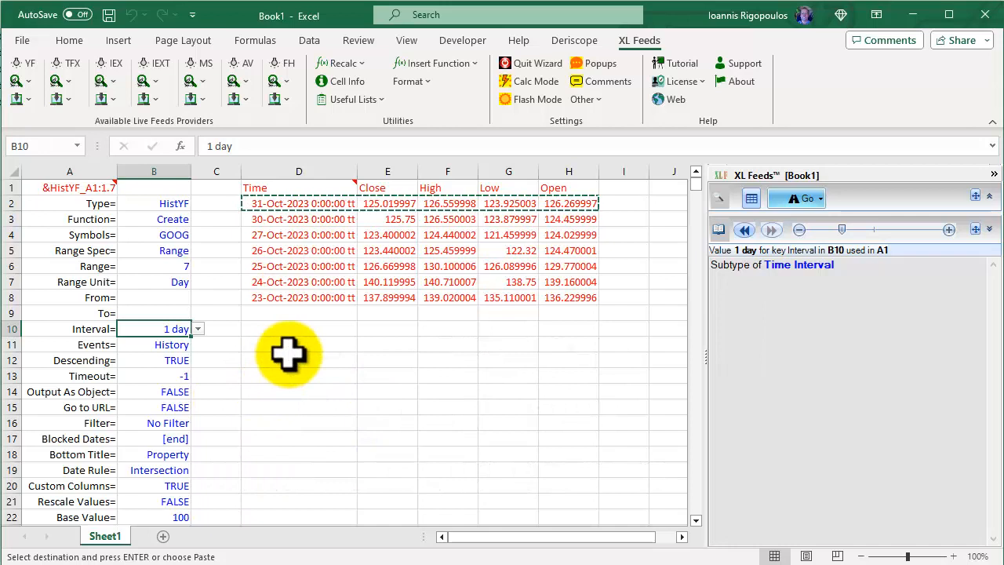
key("Right")
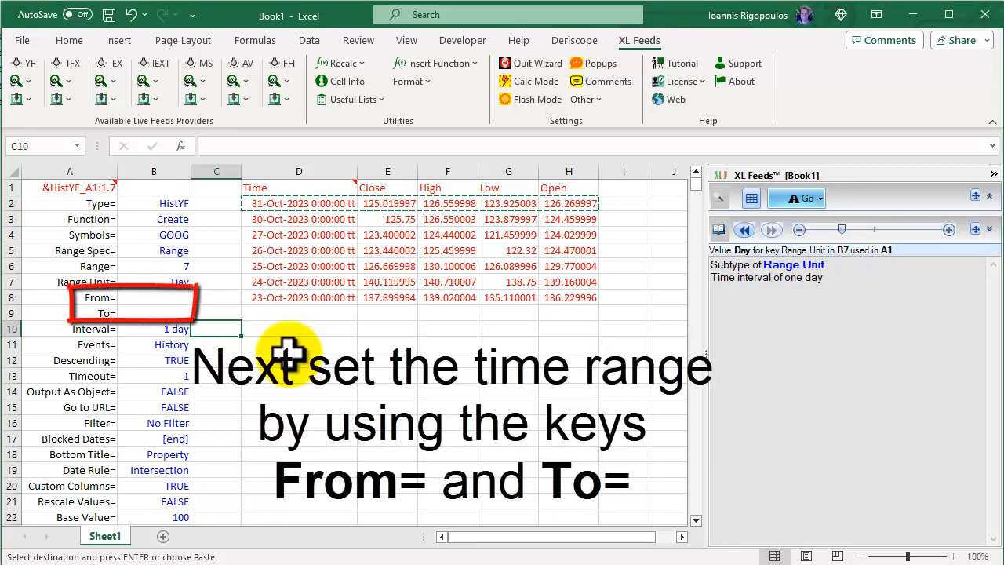
key("Up")
Copy the 23-Oct-2023 date from D8 and paste it as a value into the From= cell B8
left_click(286, 297)
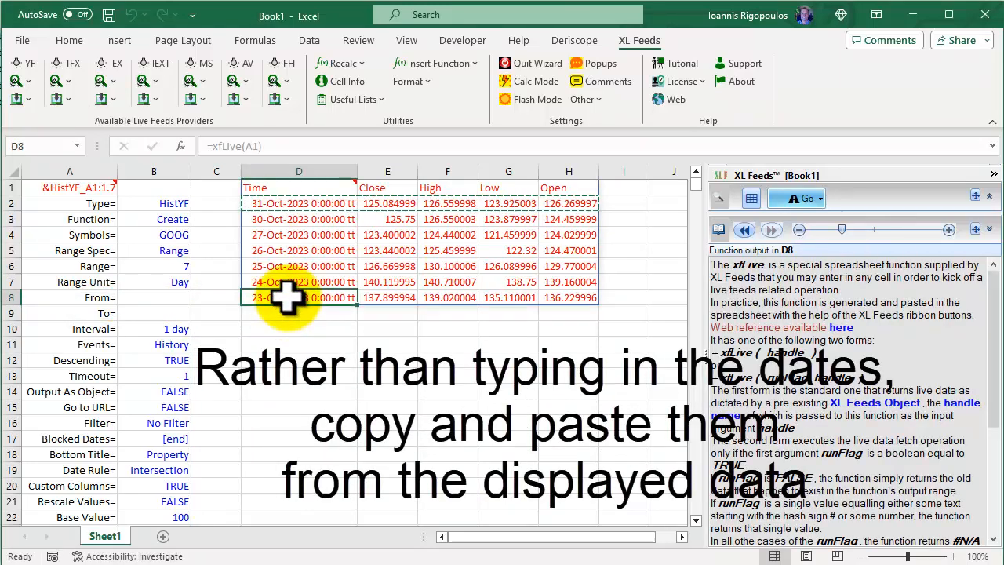
right_click(289, 298)
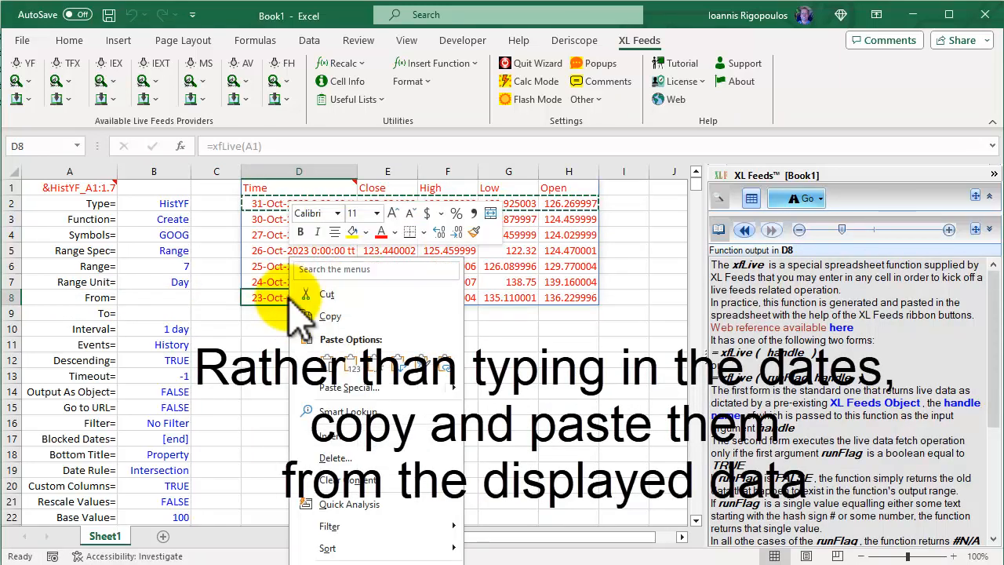
left_click(327, 316)
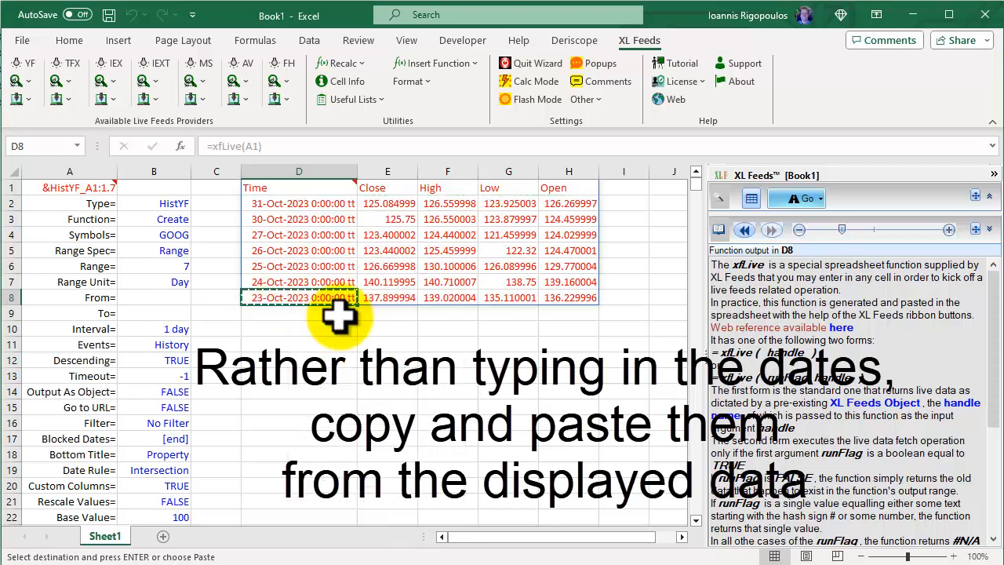
left_click(144, 297)
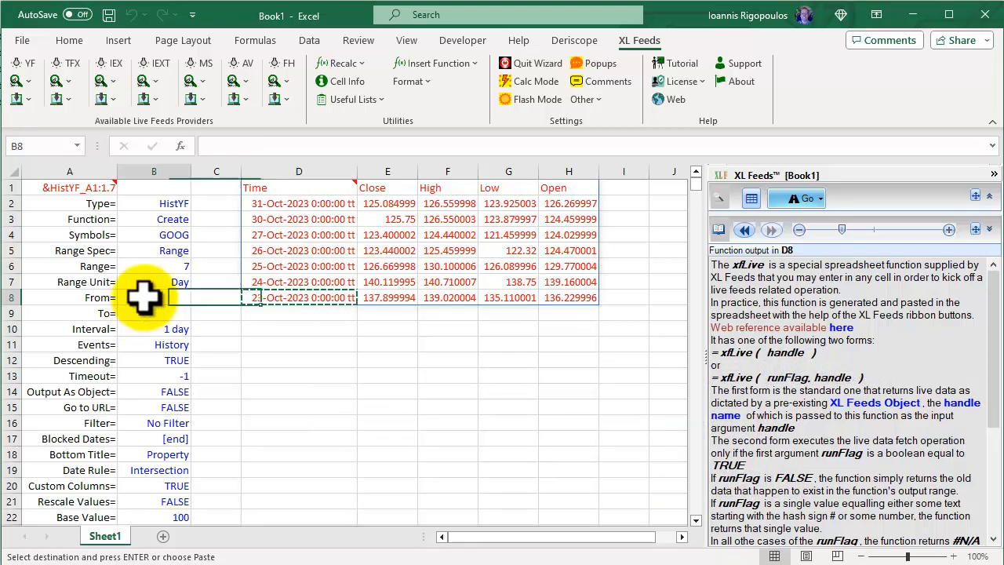
right_click(144, 297)
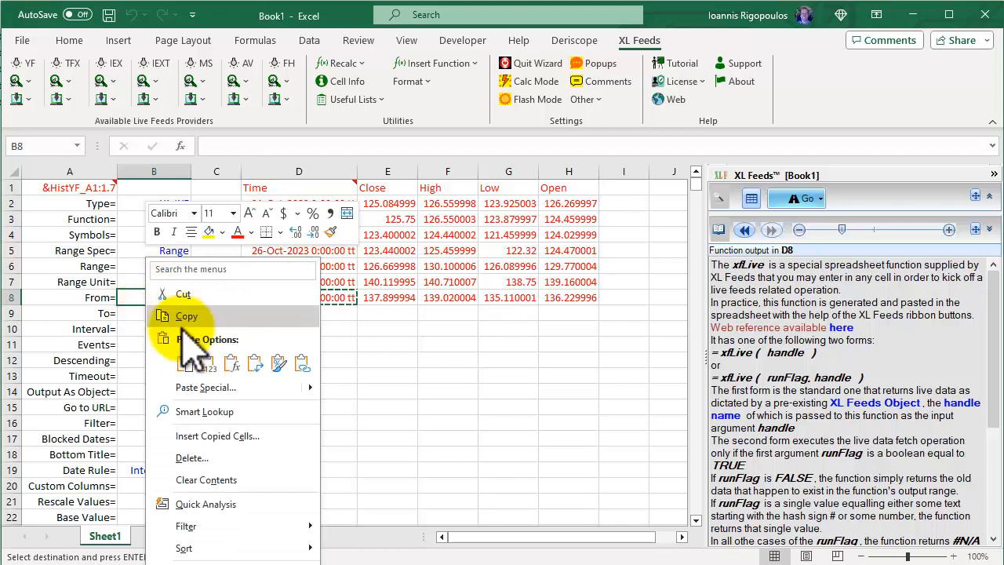
left_click(208, 361)
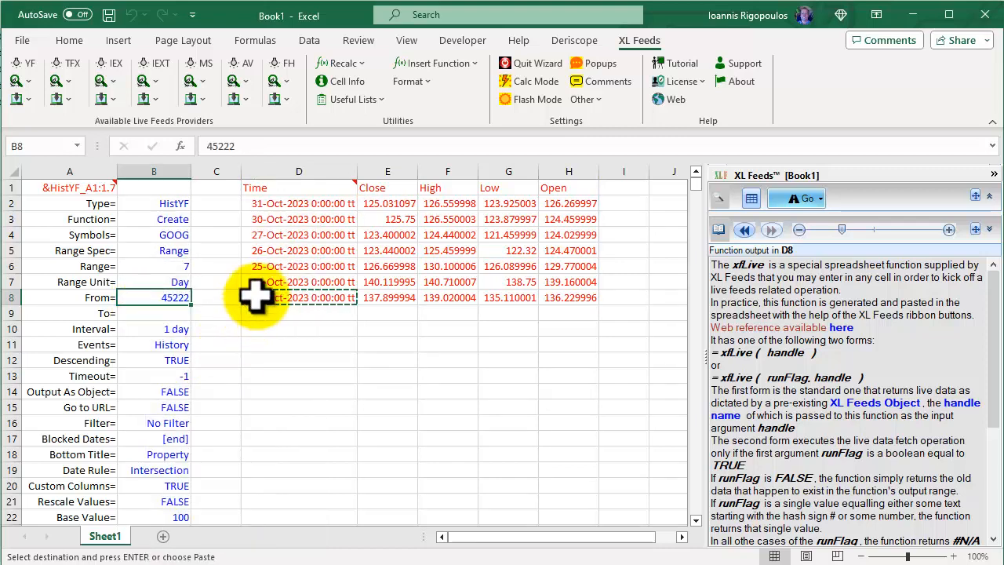
Copy the 27-Oct-2023 date from D4 and paste it as a value into the To= cell B9
left_click(279, 234)
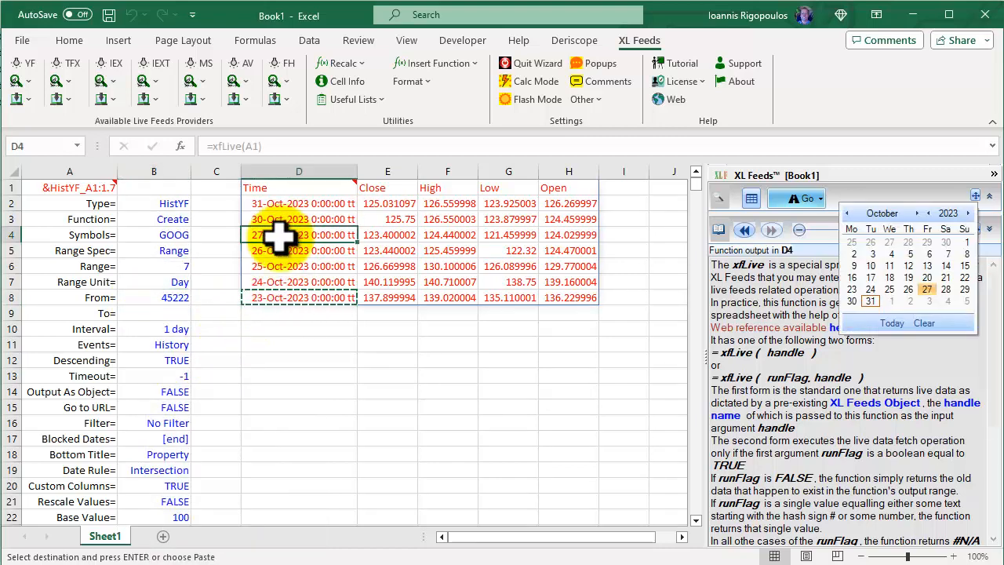
right_click(282, 239)
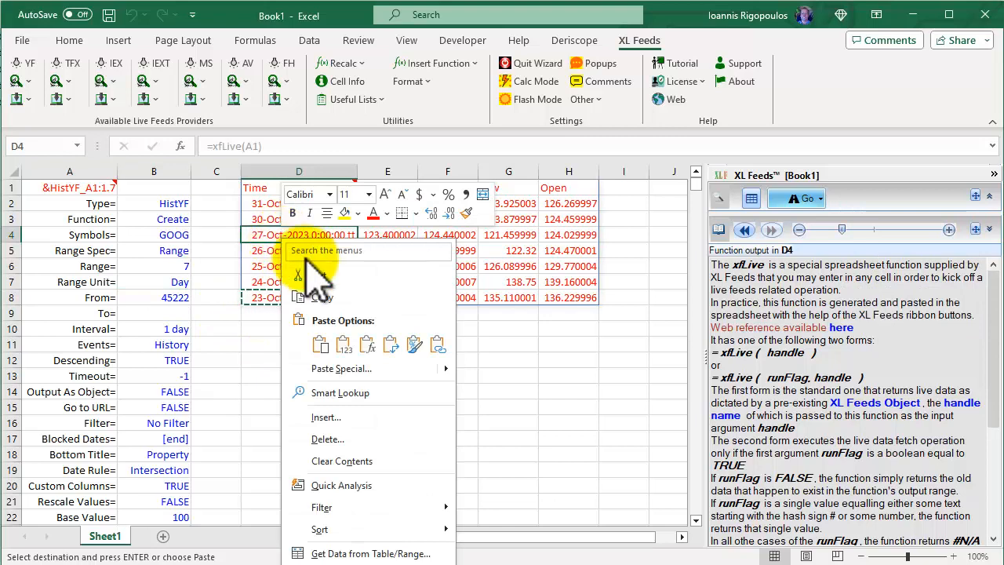
left_click(325, 297)
left_click(163, 313)
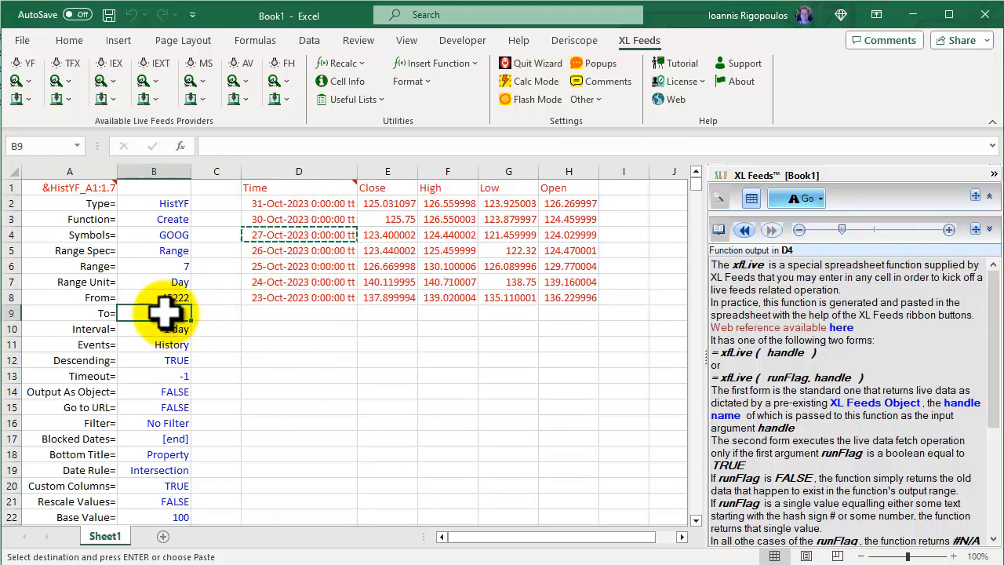
right_click(163, 313)
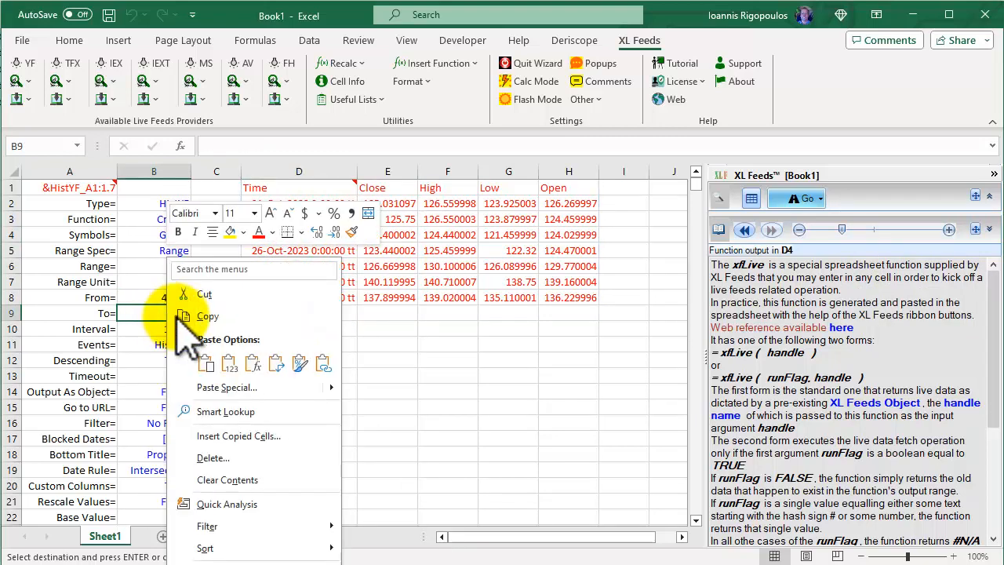
left_click(229, 362)
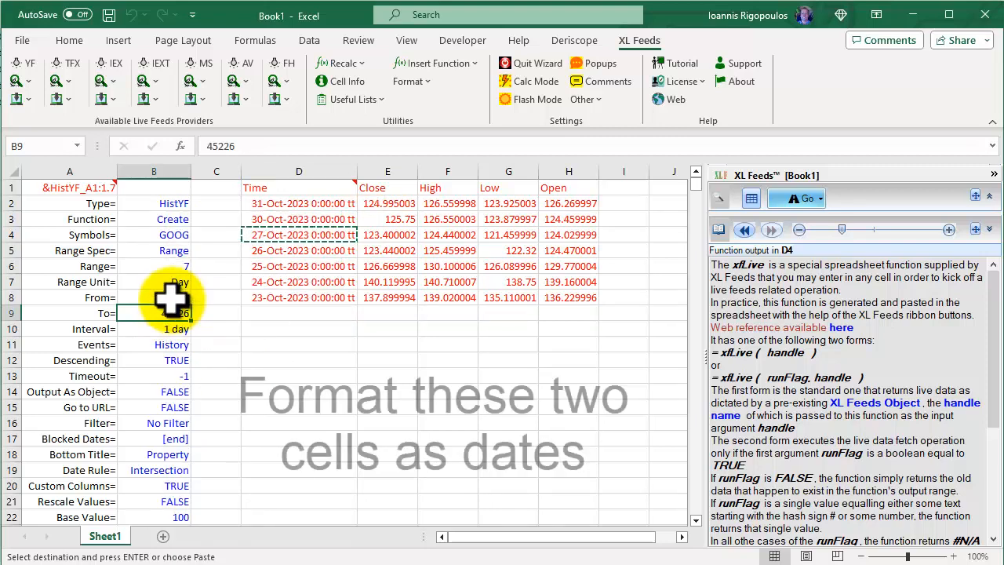
Format the From= and To= values in B8:B9 as Short Date
left_click_drag(172, 294, 170, 312)
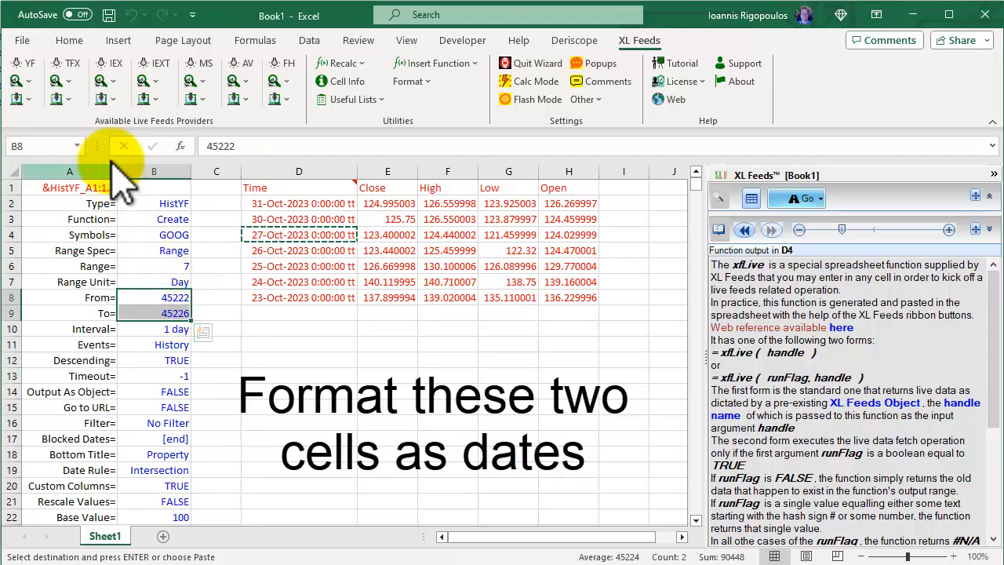
left_click(75, 41)
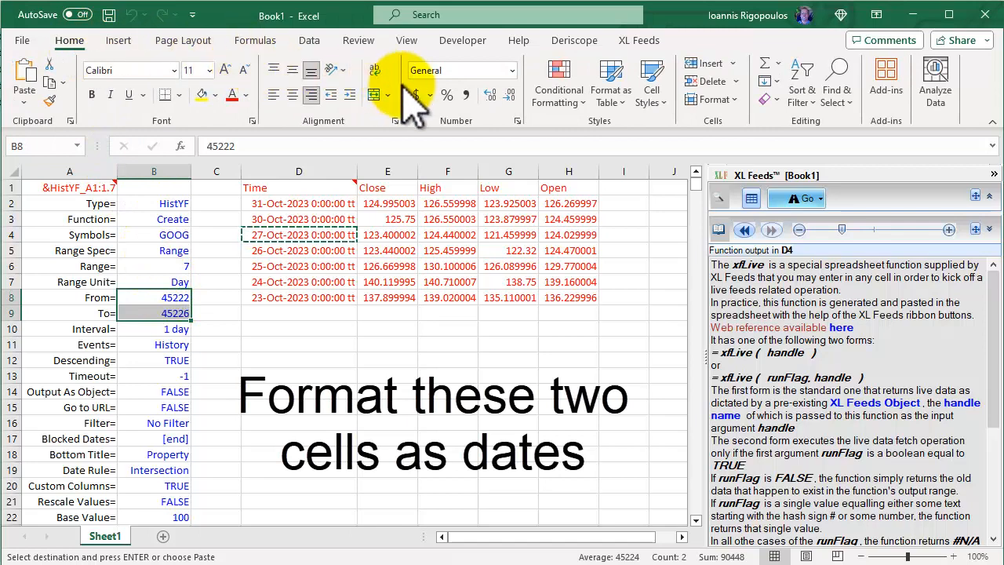
left_click(511, 71)
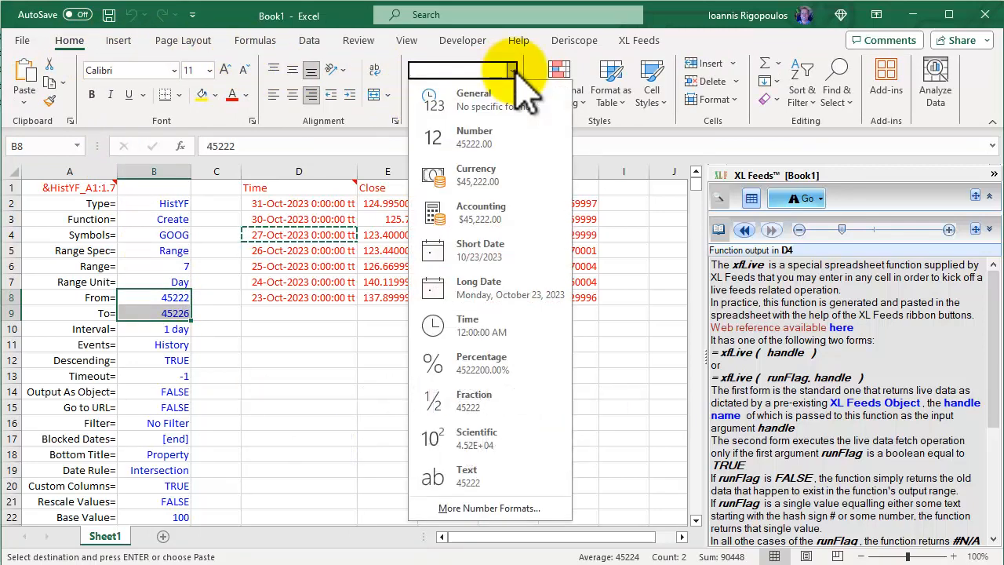
left_click(490, 249)
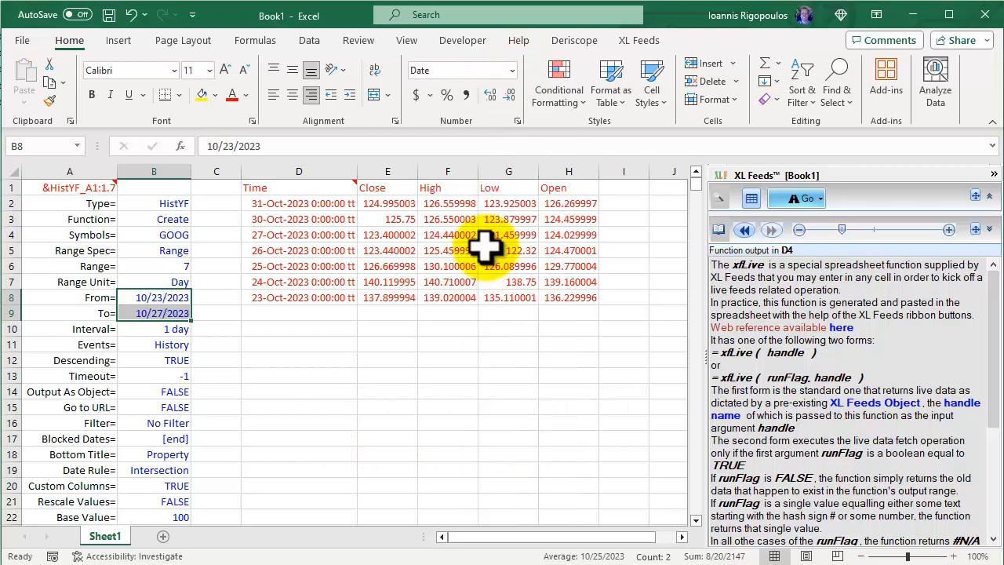
left_click(271, 322)
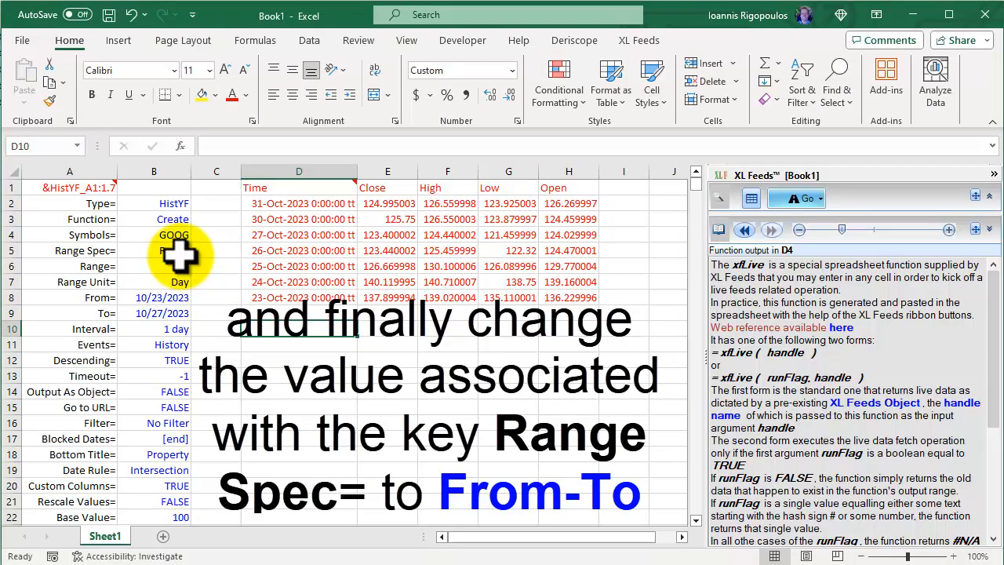
Set the Range Spec= value in B5 to From-To
left_click(178, 252)
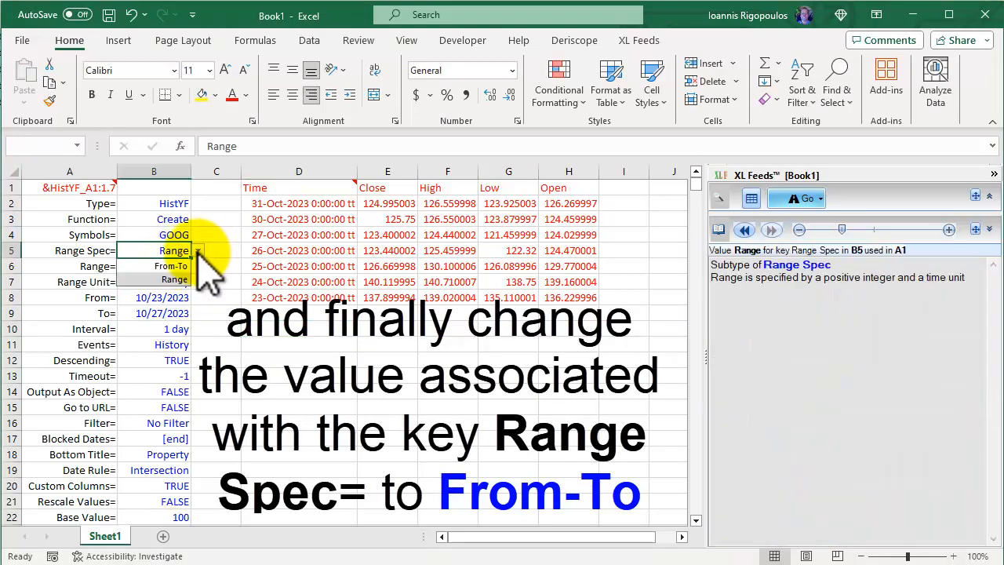
left_click(182, 265)
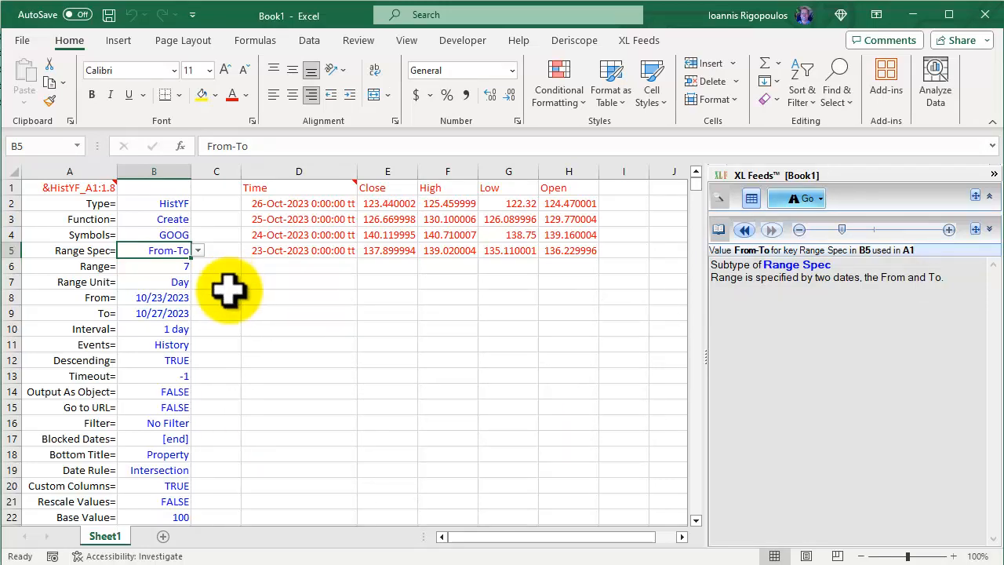
Select the Descending= value in B12
left_click(176, 361)
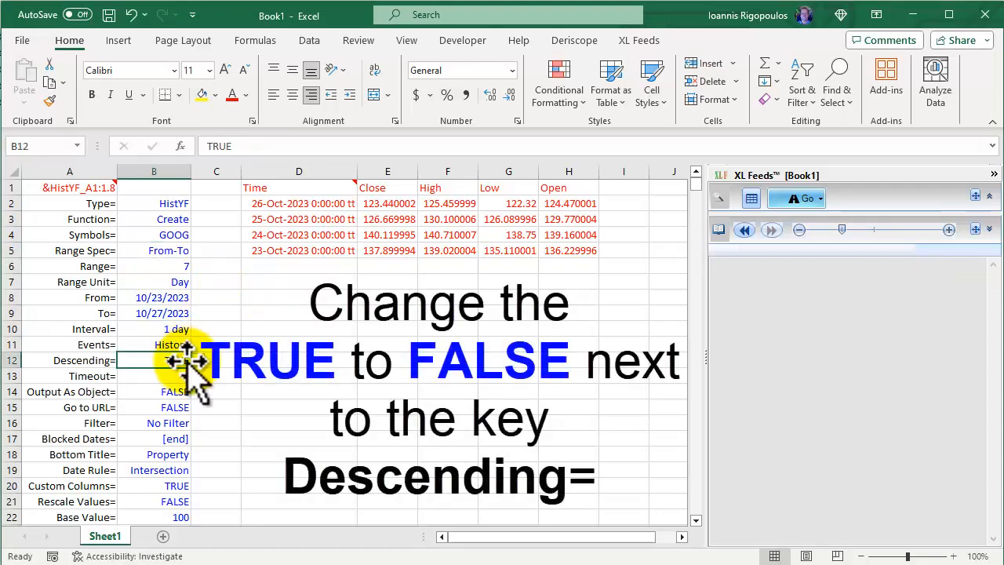